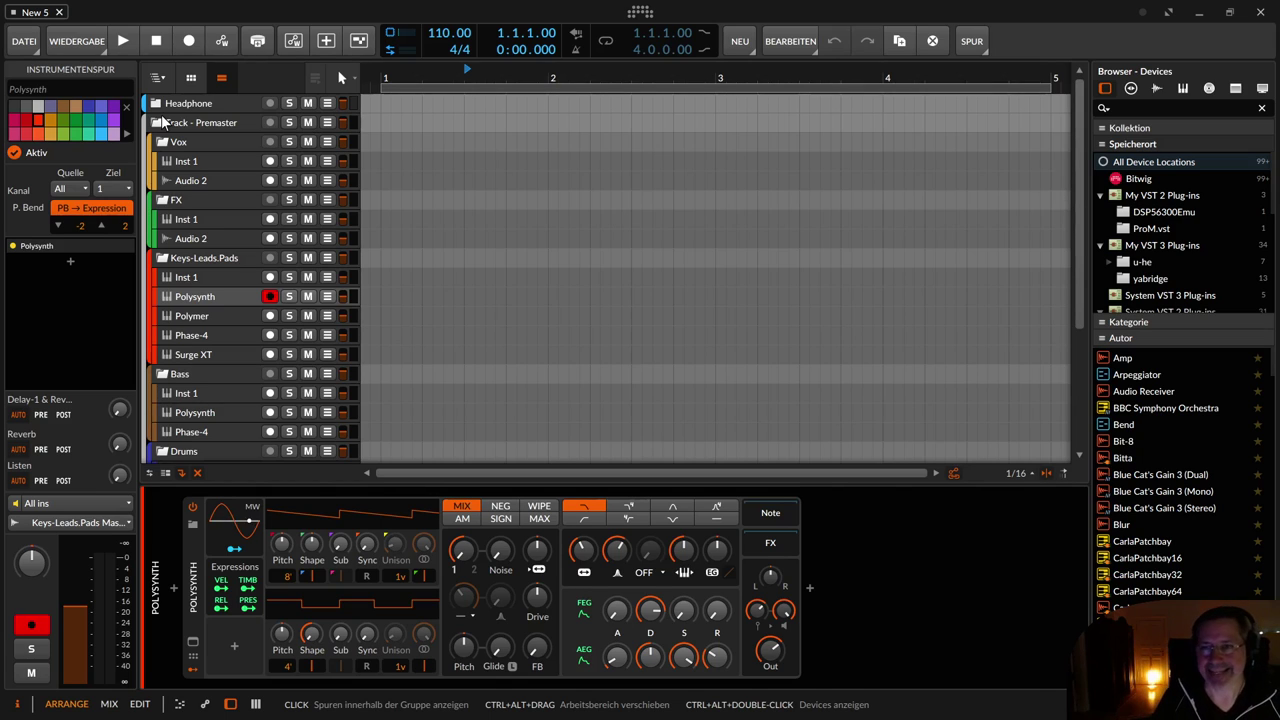
{"action": "left_click", "coordinate": [156, 122]}
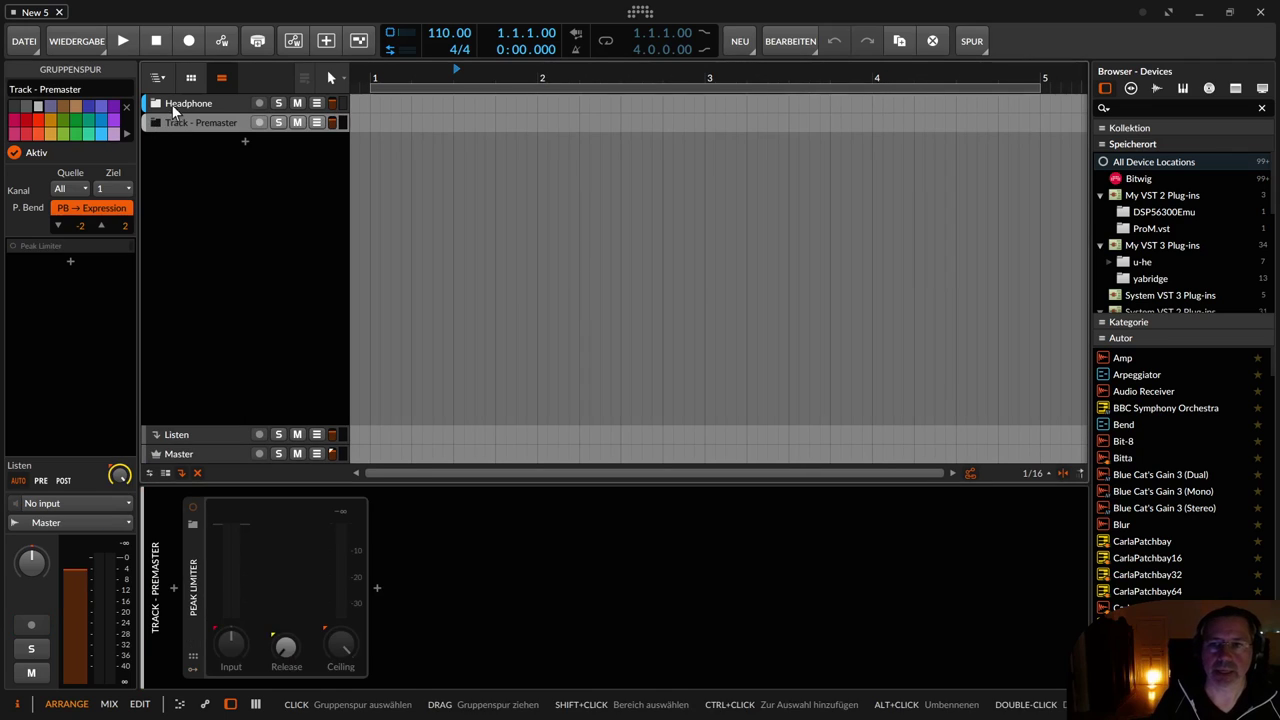
{"action": "left_click", "coordinate": [173, 104]}
{"action": "left_click", "coordinate": [173, 121]}
{"action": "left_click", "coordinate": [173, 101]}
{"action": "left_click", "coordinate": [174, 122]}
{"action": "left_click", "coordinate": [158, 123]}
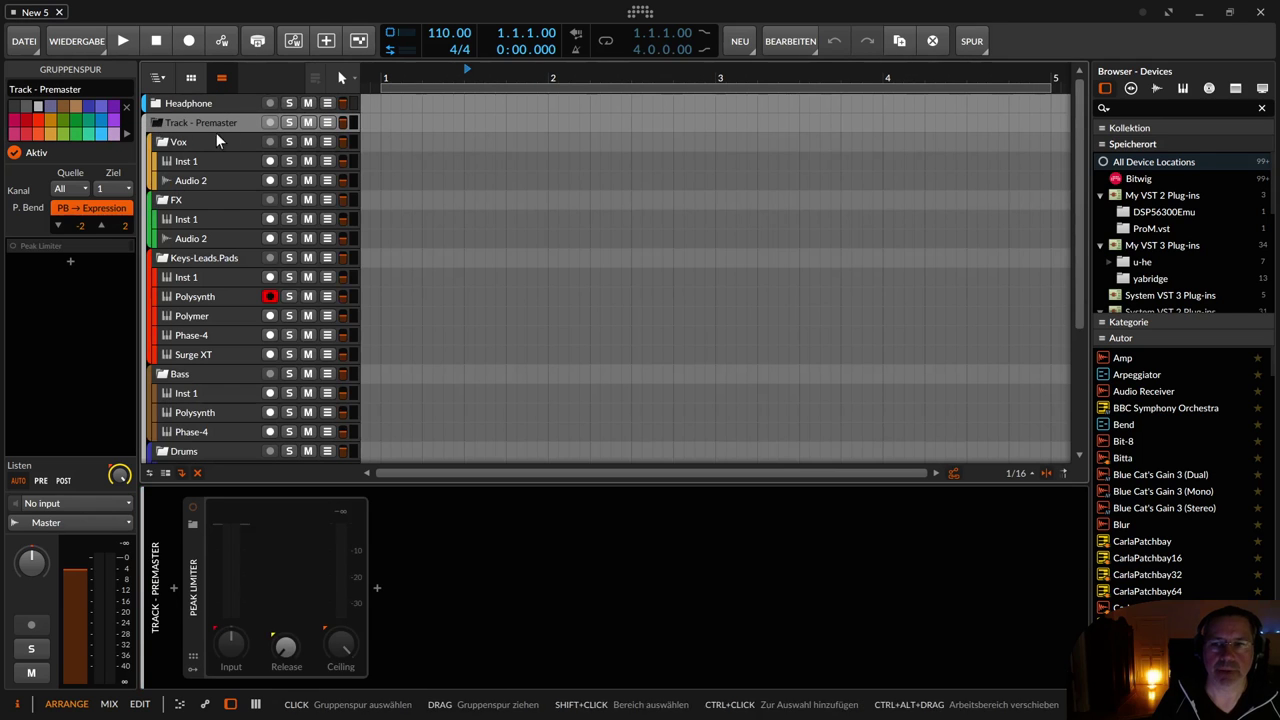
{"action": "left_click", "coordinate": [206, 297]}
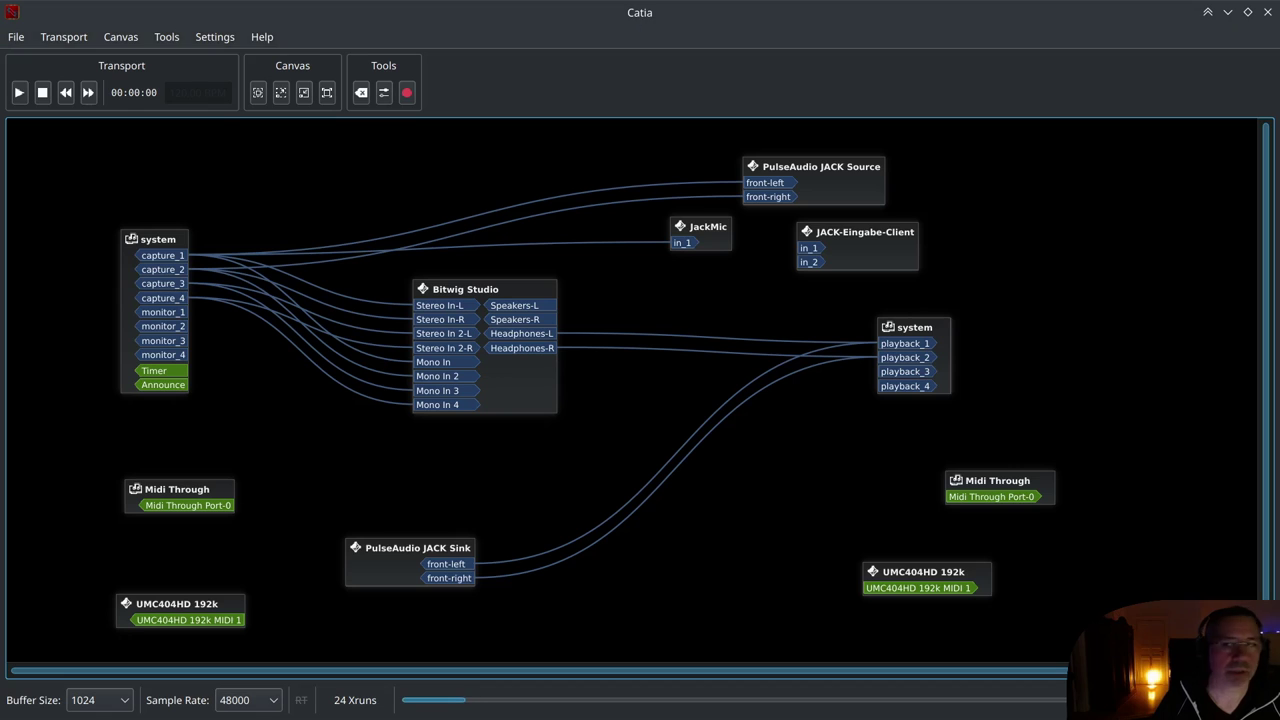
Patch Speakers-L/R into JACK-Eingabe-Client in_1/in_2 in Catia, then minimize Catia
{"action": "left_click_drag", "start_coordinate": [816, 249], "coordinate": [520, 306]}
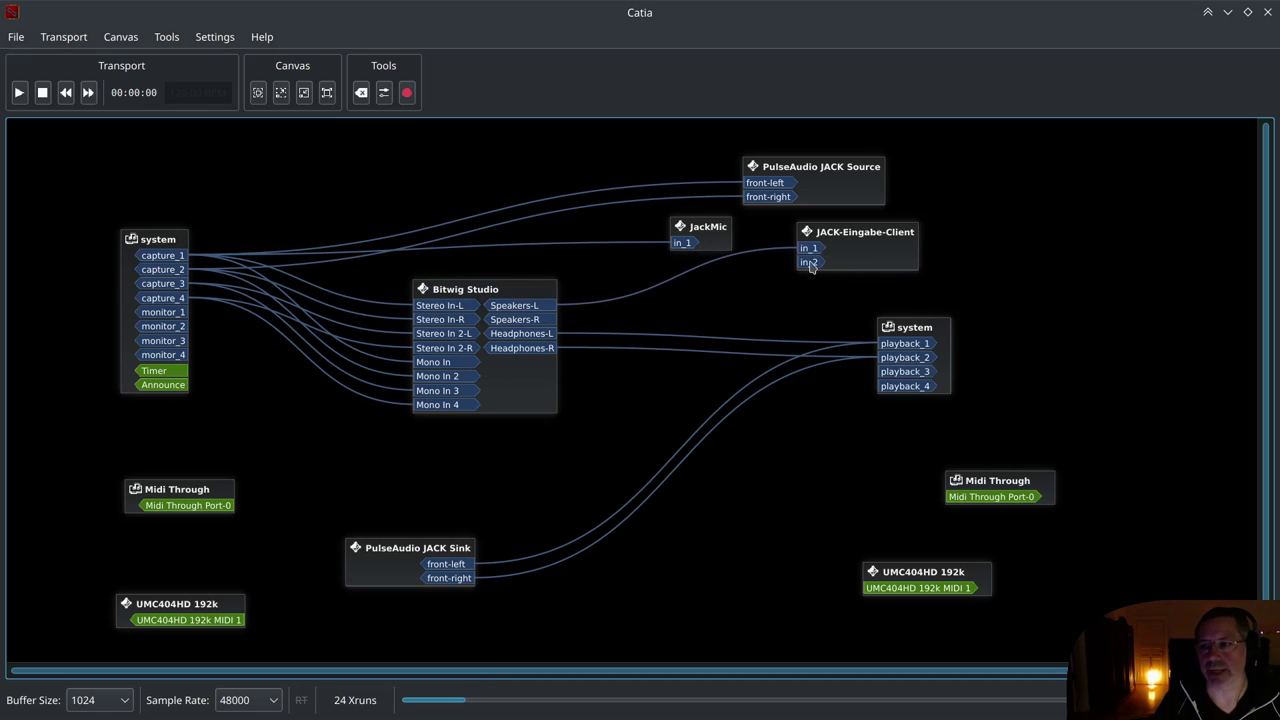
{"action": "left_click_drag", "start_coordinate": [815, 263], "coordinate": [548, 324]}
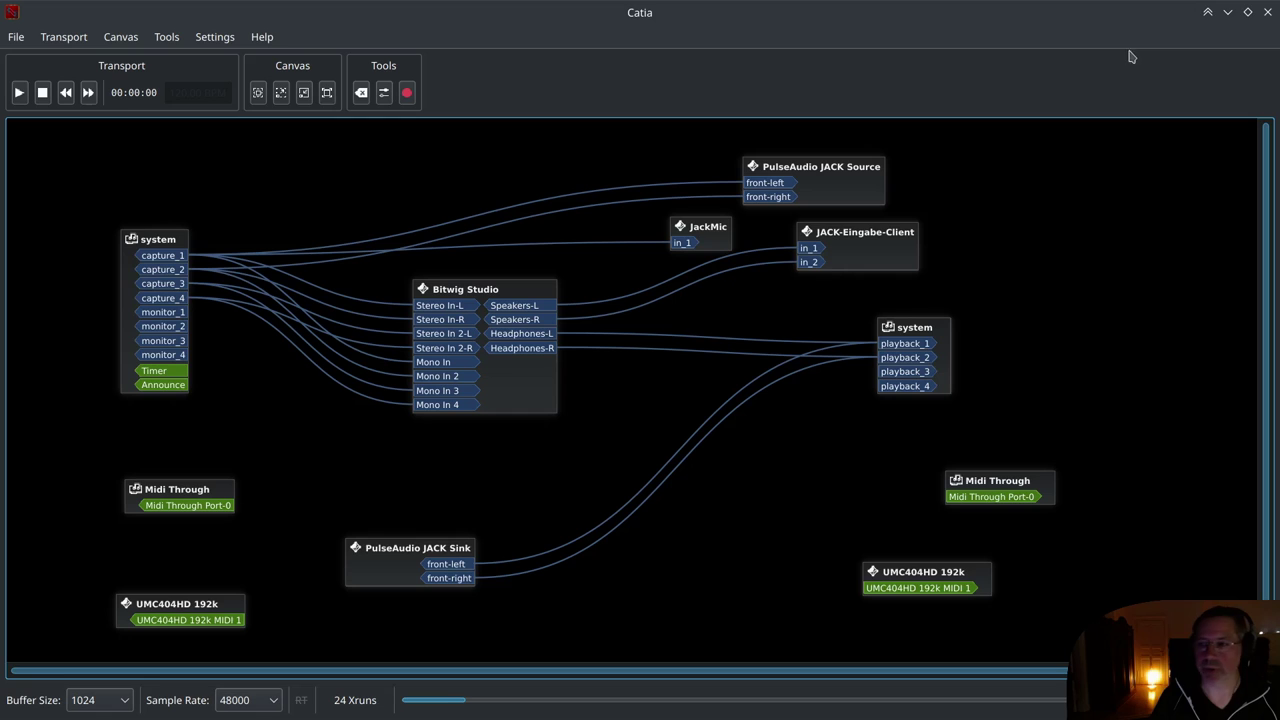
{"action": "left_click_drag", "start_coordinate": [872, 230], "coordinate": [819, 279]}
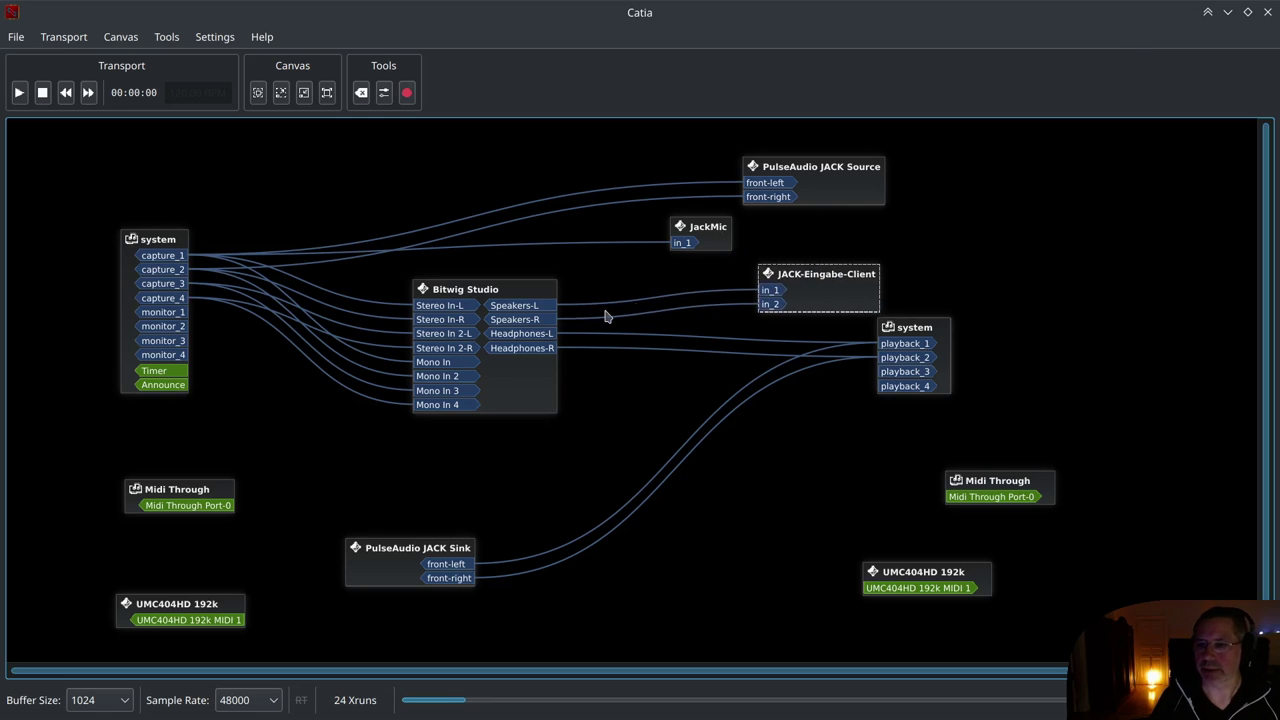
{"action": "left_click", "coordinate": [1228, 12]}
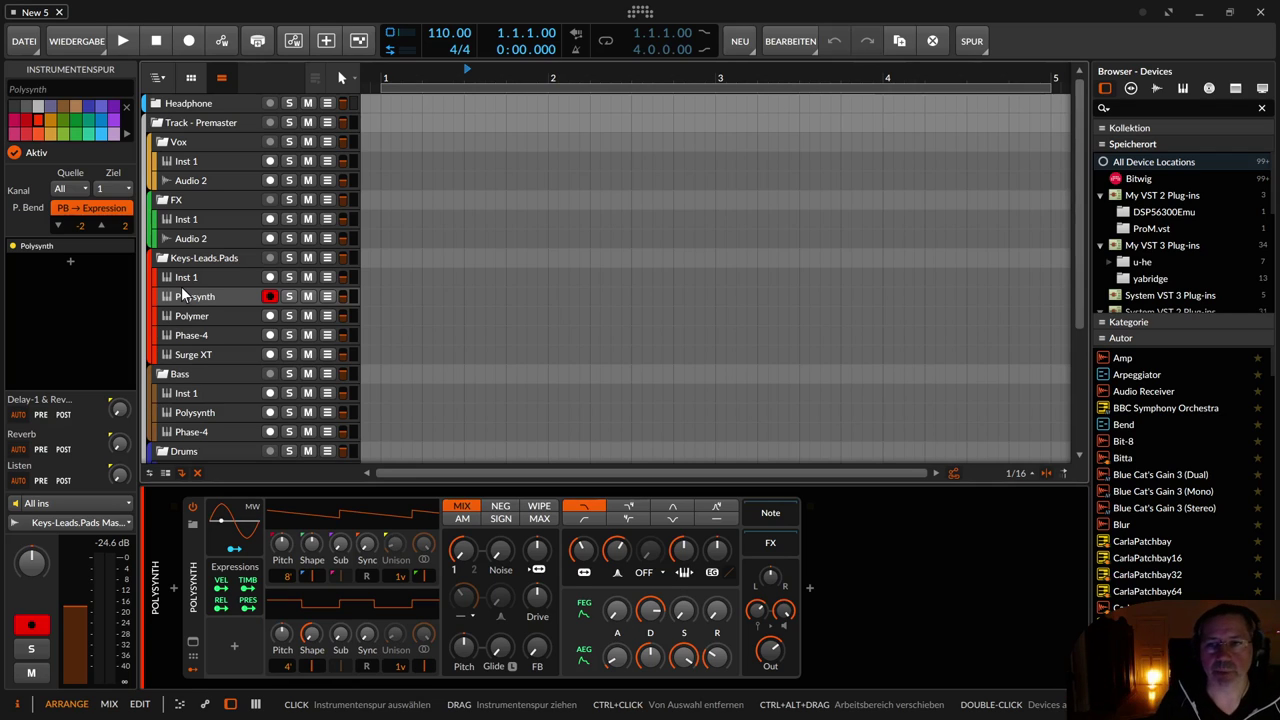
Expand the Headphone group and select its Inst 1 and Audio 2 tracks in turn
{"action": "left_click", "coordinate": [197, 103]}
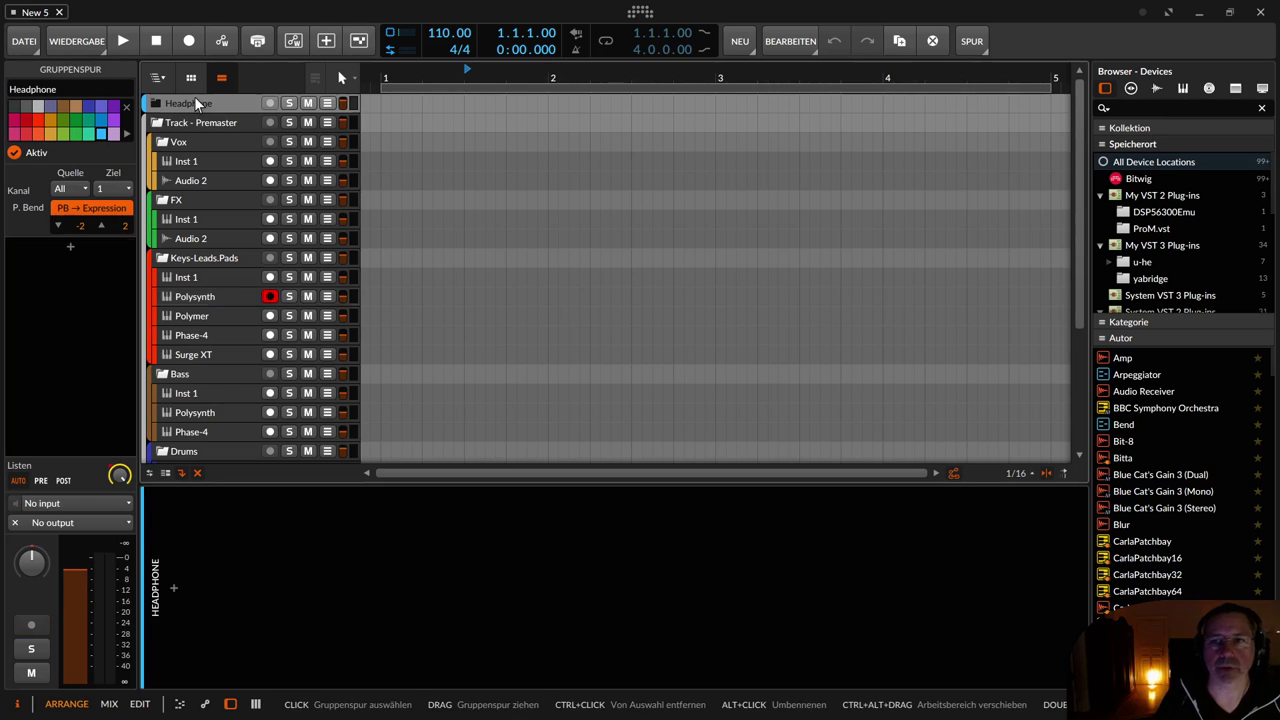
{"action": "left_click", "coordinate": [156, 103]}
{"action": "left_click", "coordinate": [186, 122]}
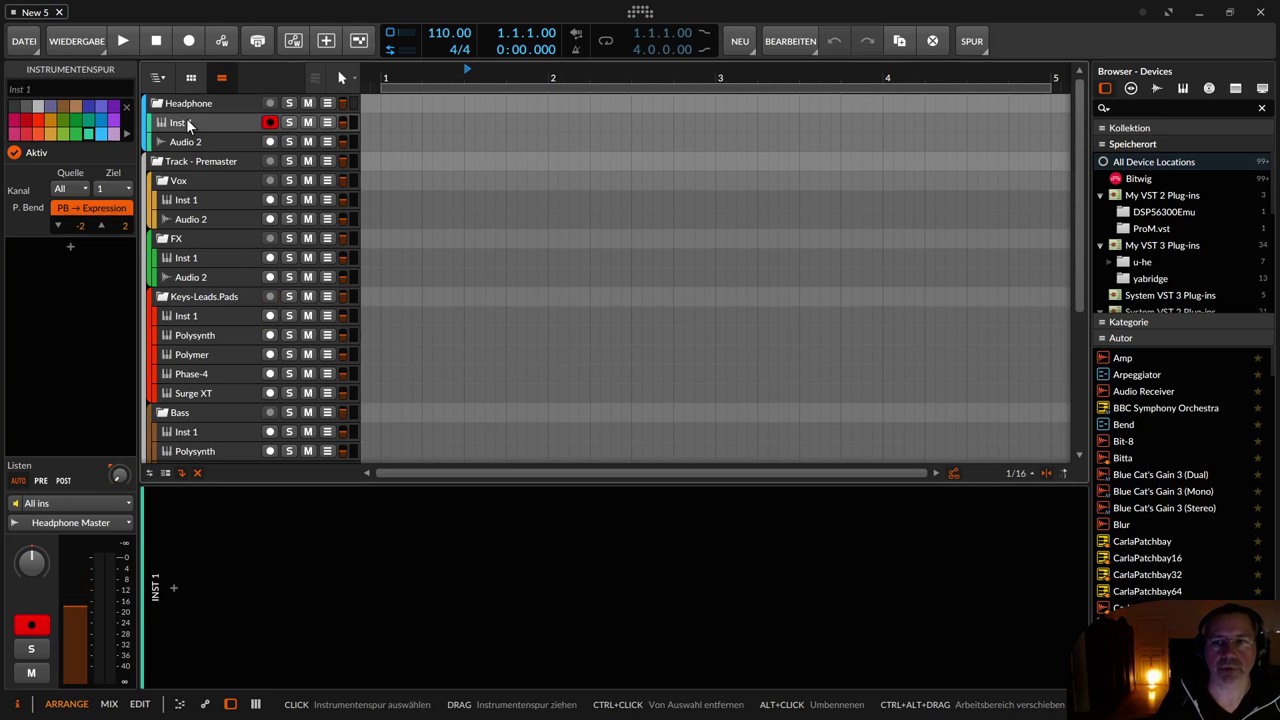
{"action": "left_click", "coordinate": [195, 141]}
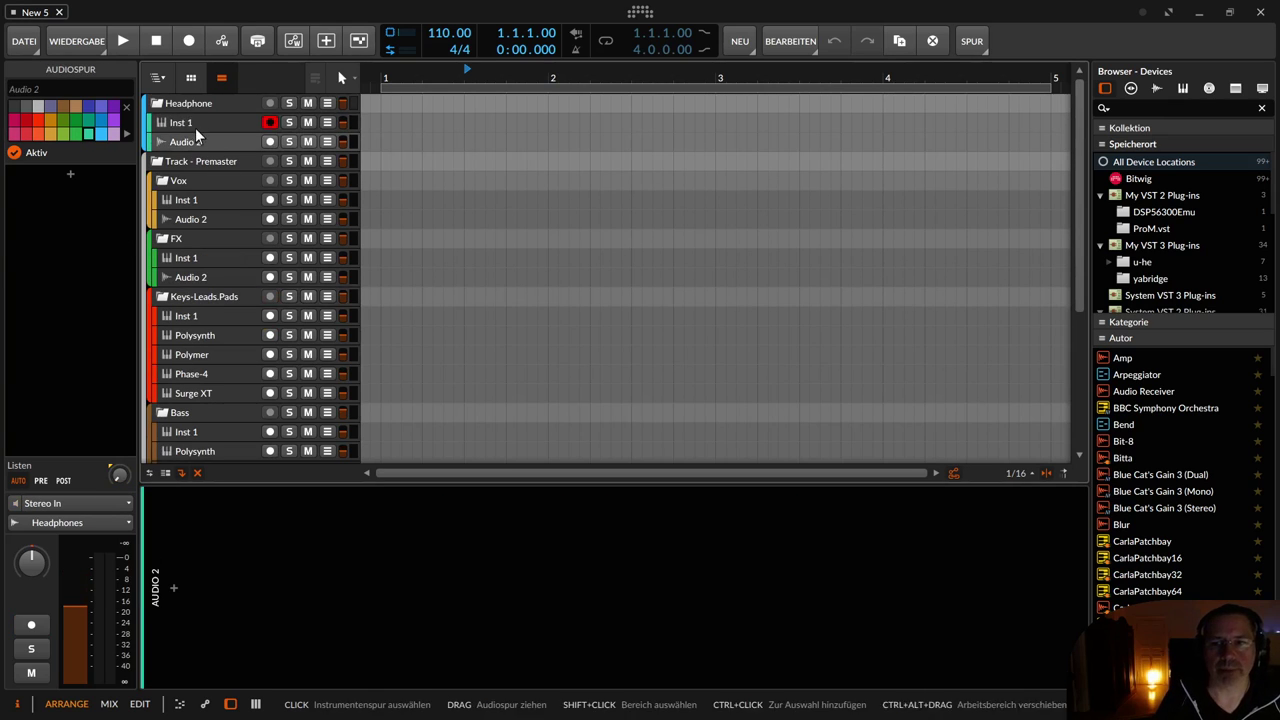
{"action": "left_click", "coordinate": [195, 128]}
{"action": "left_click", "coordinate": [196, 140]}
{"action": "left_click", "coordinate": [193, 124]}
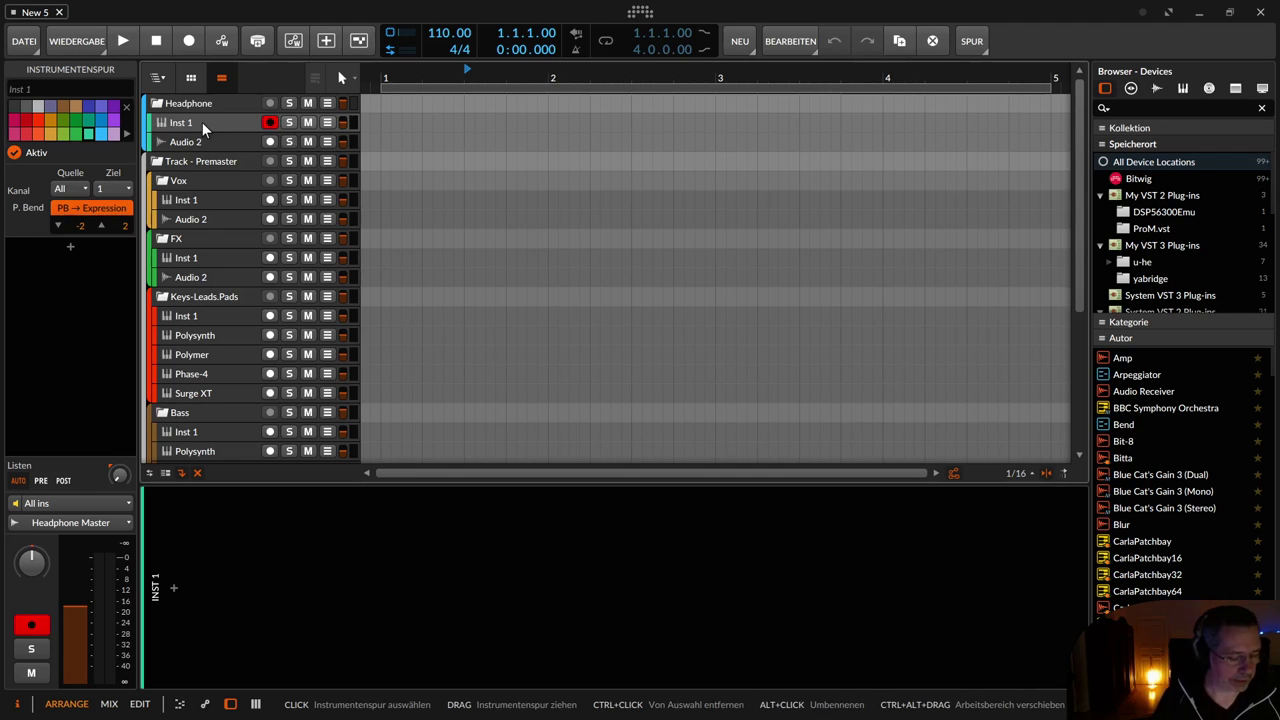
Add an Inst 2 track, undo it, and bring up Inst 1's context menu
{"action": "key", "text": "ctrl+t"}
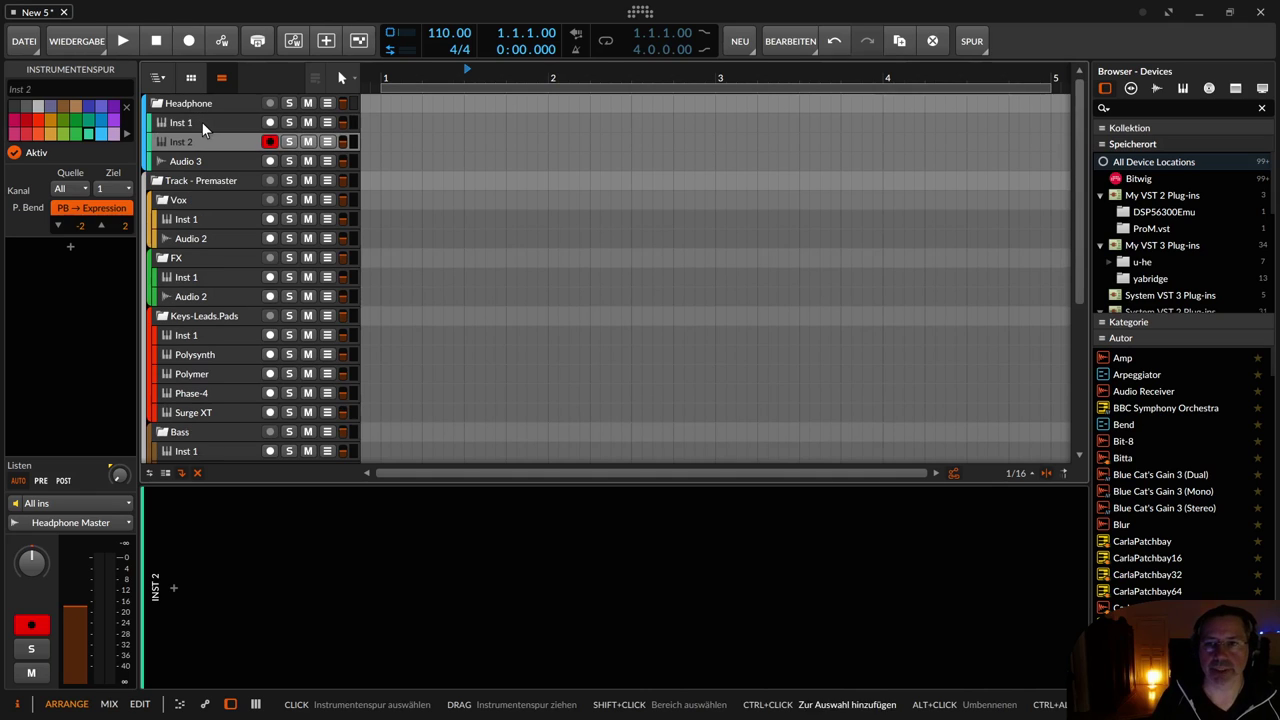
{"action": "key", "text": "ctrl+z"}
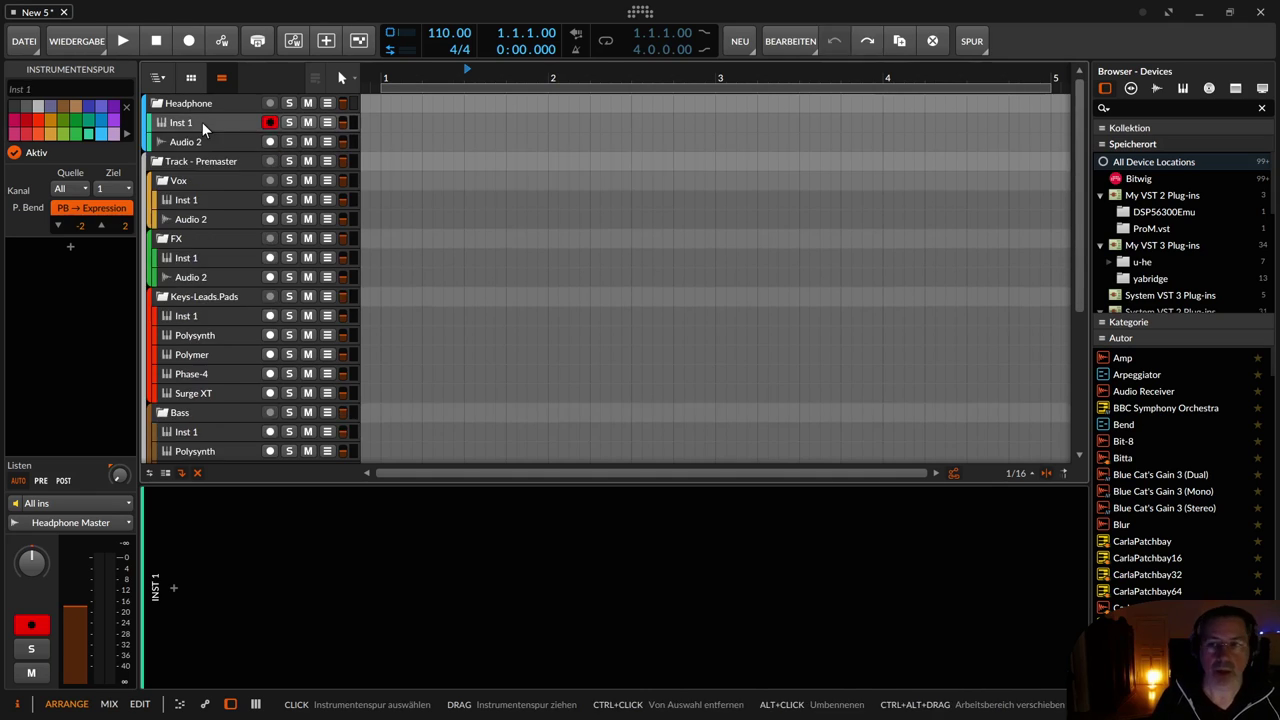
{"action": "right_click", "coordinate": [202, 122]}
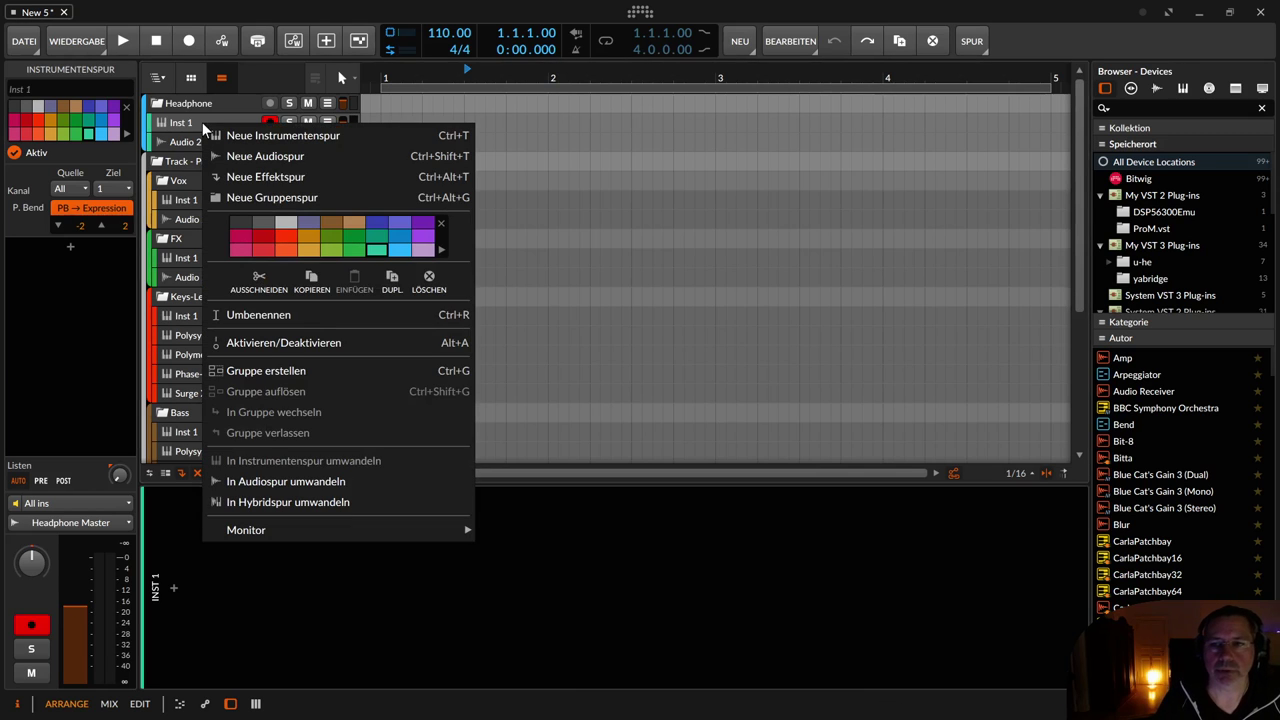
Switch Bitwig's interface language to English in the Dashboard settings
{"action": "left_click", "coordinate": [624, 27]}
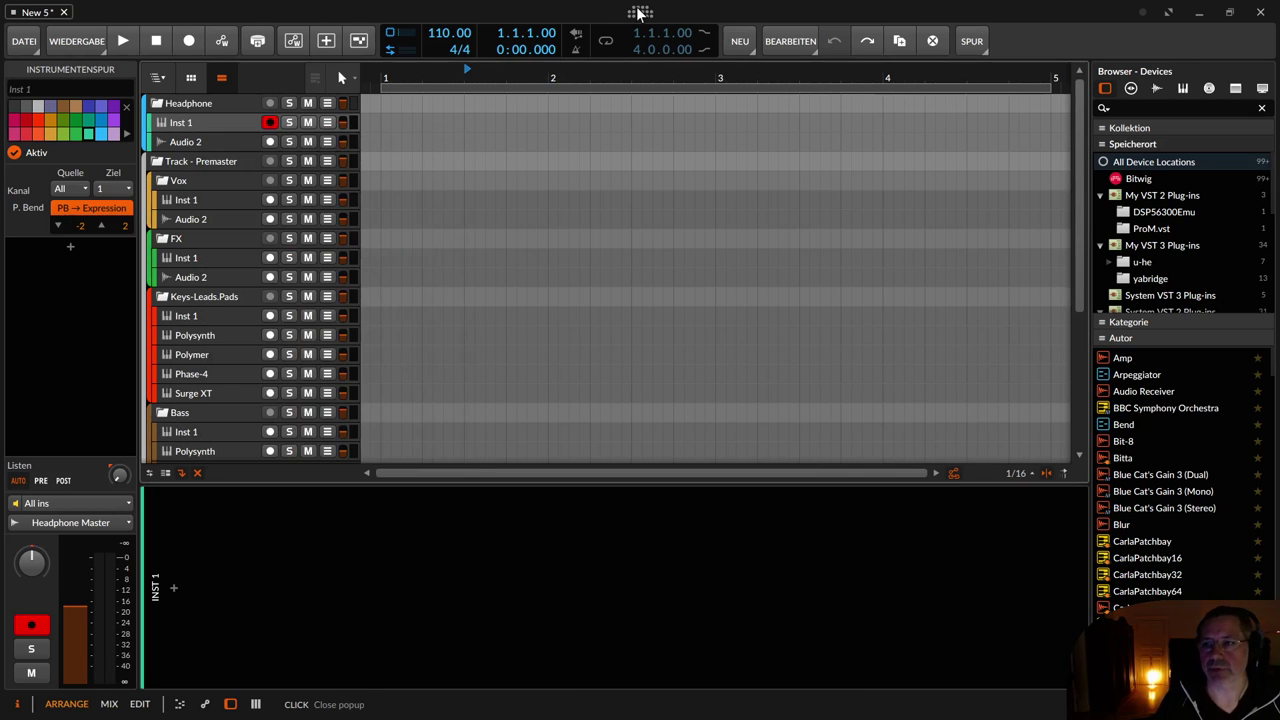
{"action": "left_click", "coordinate": [638, 12]}
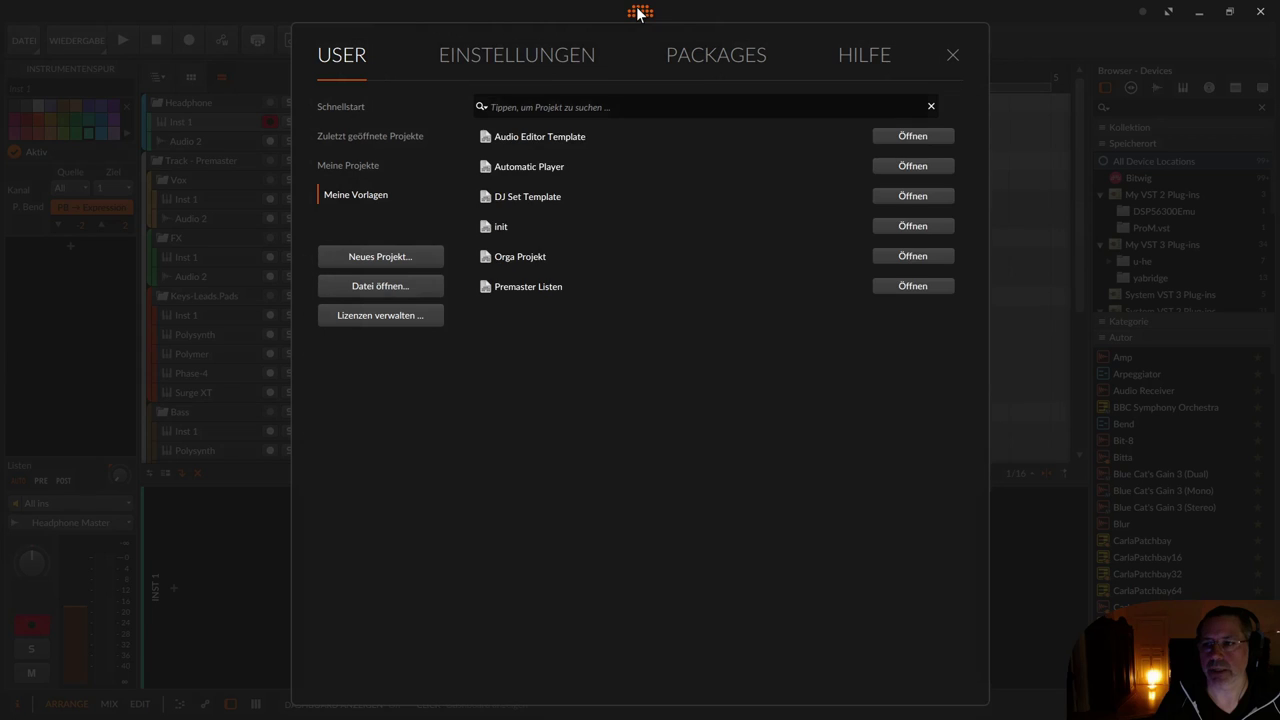
{"action": "left_click", "coordinate": [469, 58]}
{"action": "left_click", "coordinate": [732, 104]}
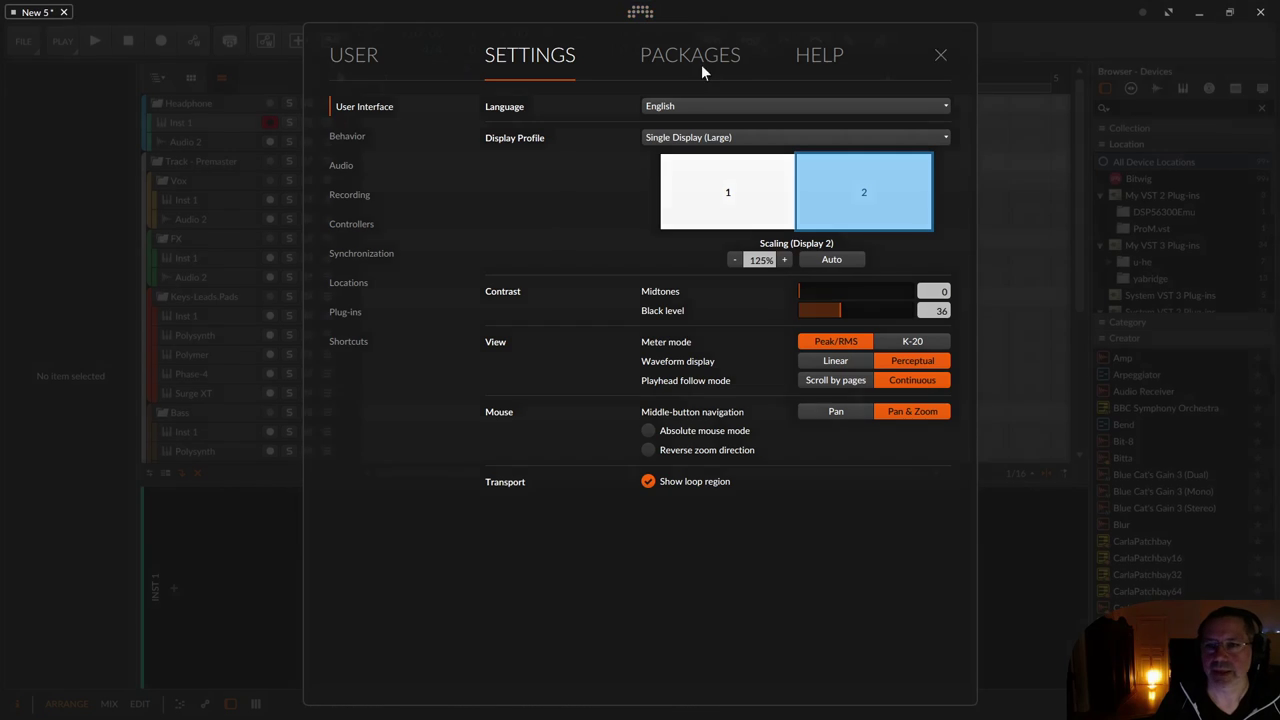
{"action": "left_click", "coordinate": [940, 54]}
Duplicate the Headphone group's Inst 1 track to create Inst 2
{"action": "left_click", "coordinate": [188, 121]}
{"action": "right_click", "coordinate": [188, 121]}
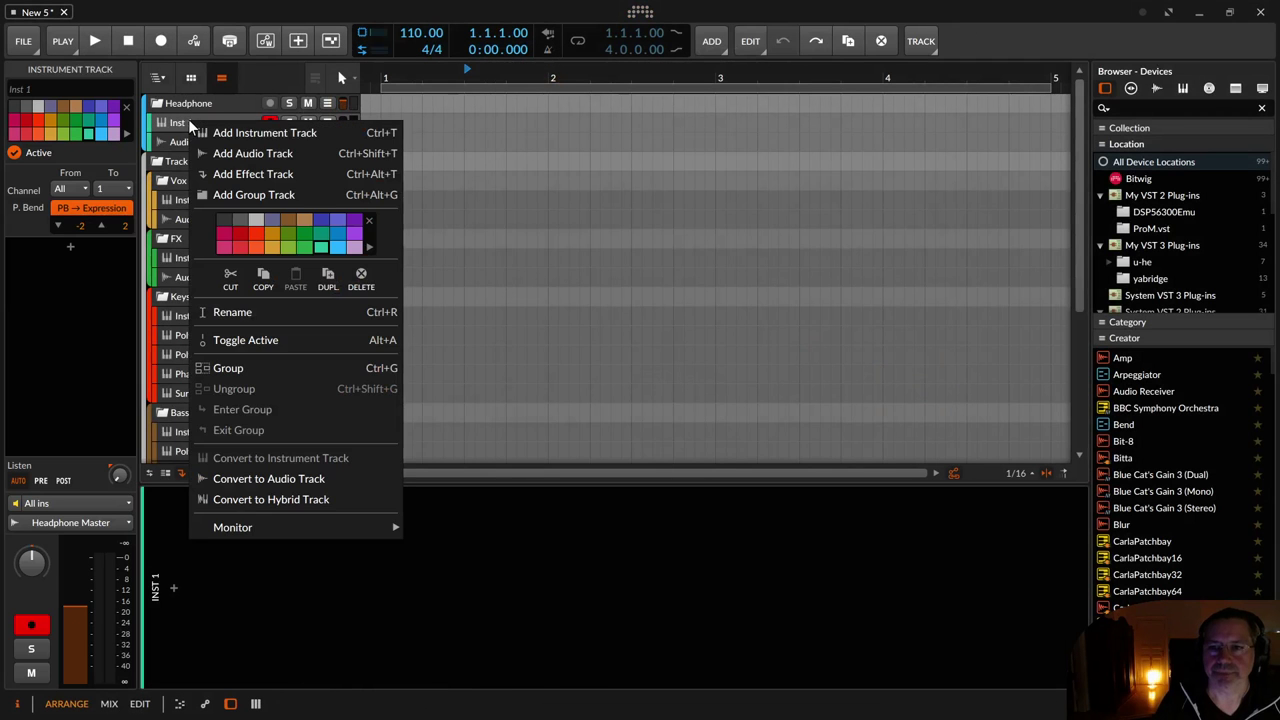
{"action": "left_click", "coordinate": [328, 281]}
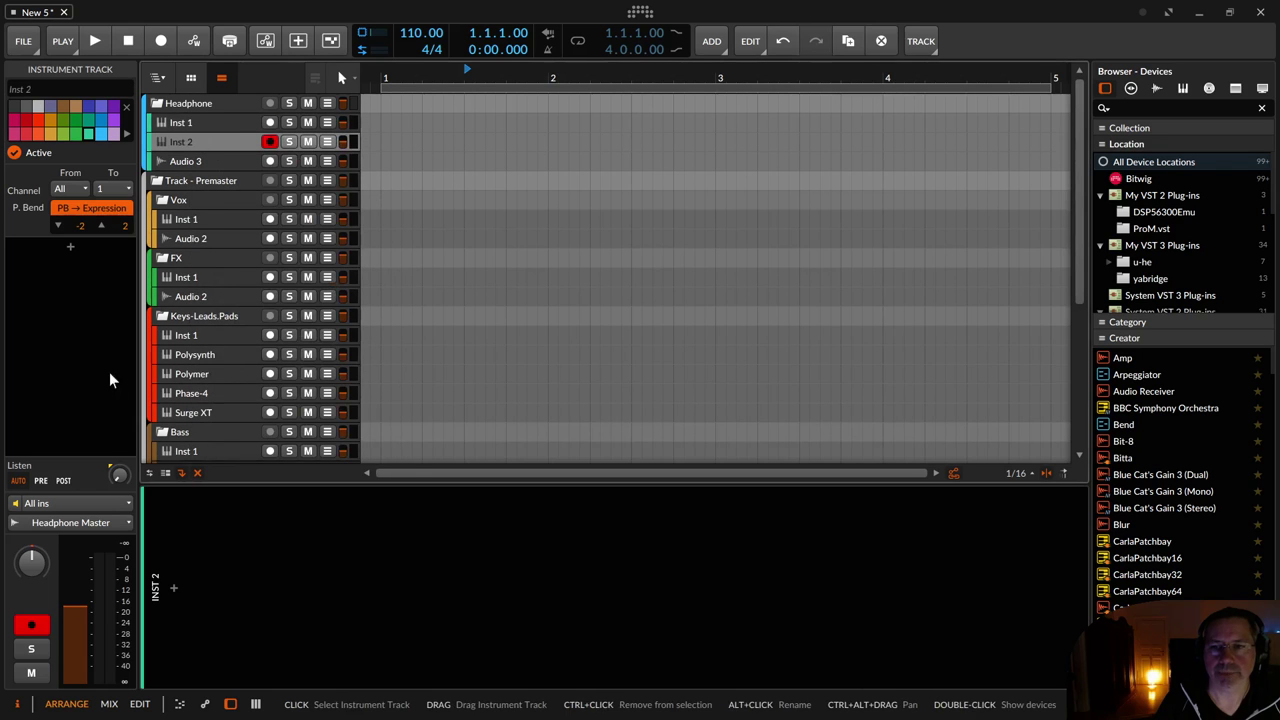
Insert the FM-4 synth on Inst 2 by searching 'fm', then raise a modulation amount to 50
{"action": "left_click", "coordinate": [170, 589]}
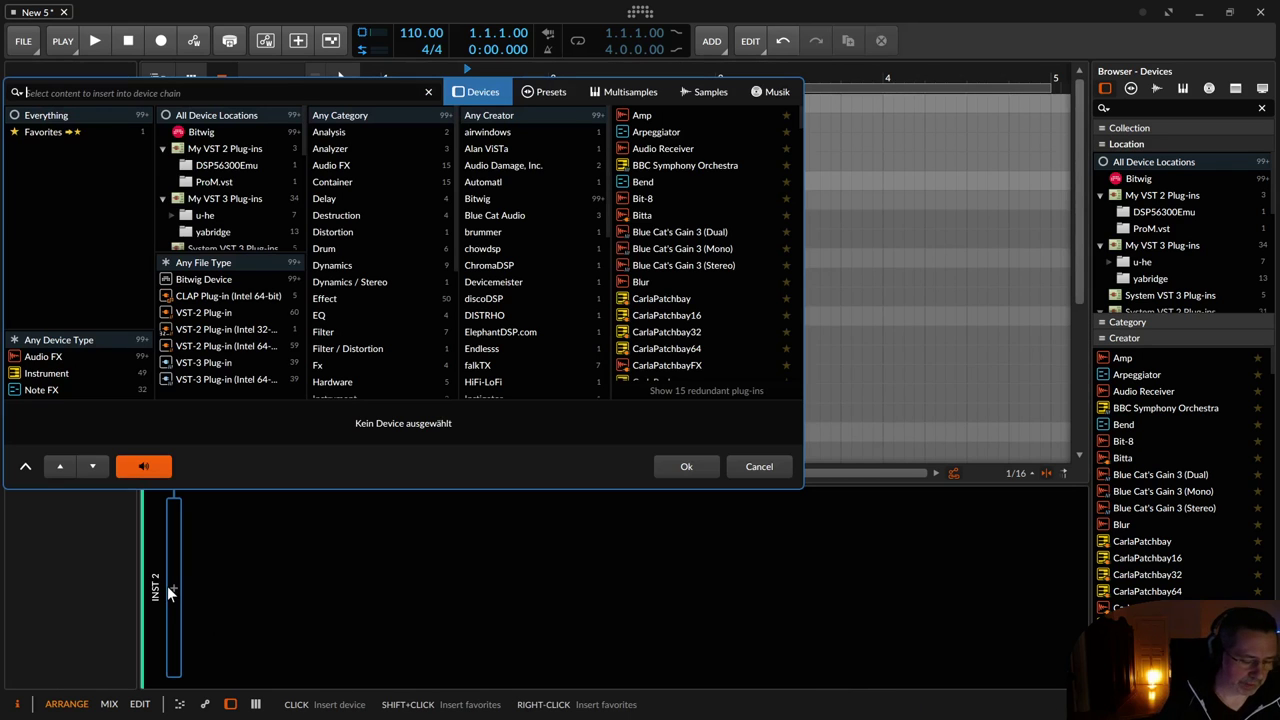
{"action": "type", "text": "fm"}
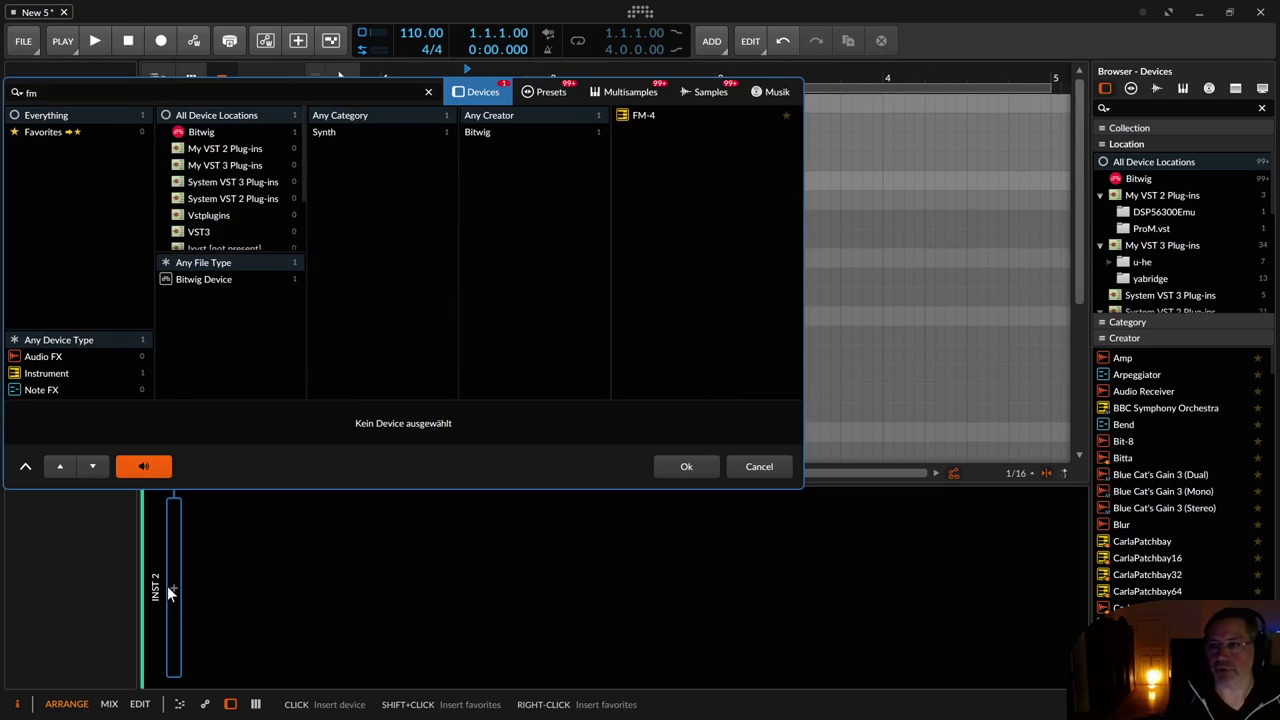
{"action": "key", "text": "Return"}
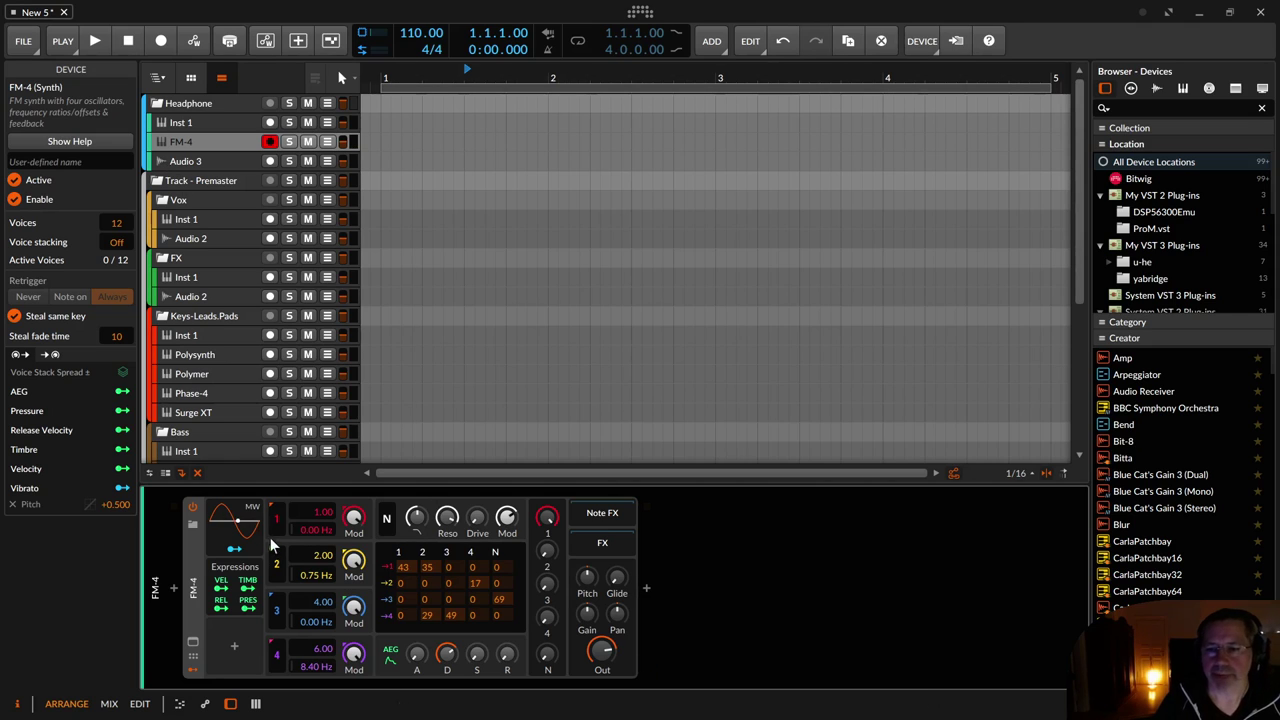
{"action": "left_click_drag", "start_coordinate": [427, 583], "coordinate": [429, 541]}
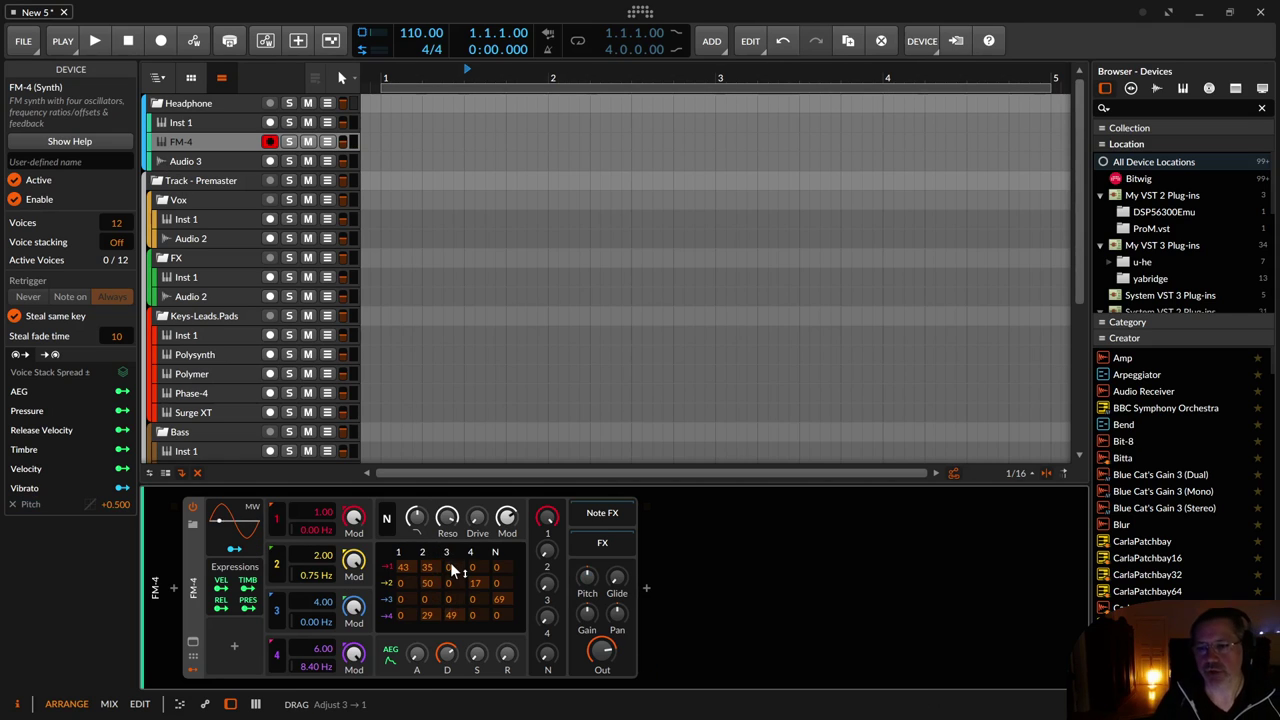
Move FM-4 into Keys-Leads.Pads and back into Headphone, then record-arm it
{"action": "left_click", "coordinate": [184, 142]}
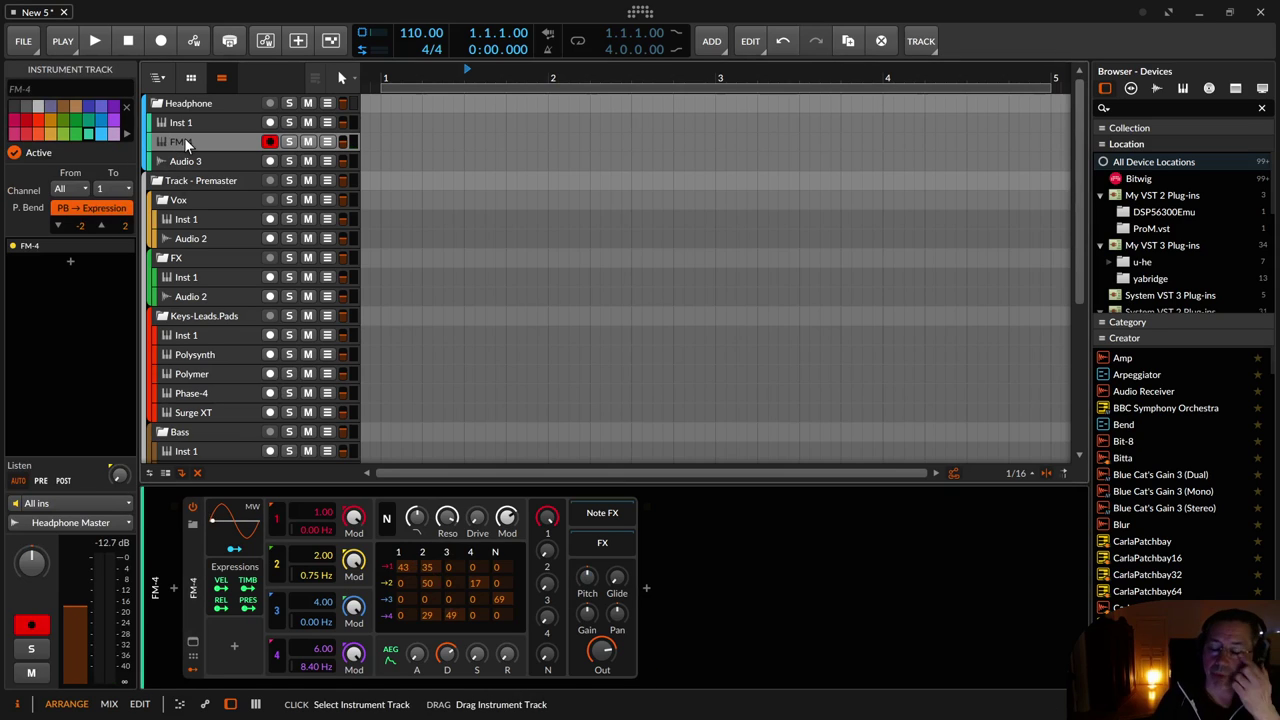
{"action": "left_click_drag", "start_coordinate": [184, 142], "coordinate": [190, 147]}
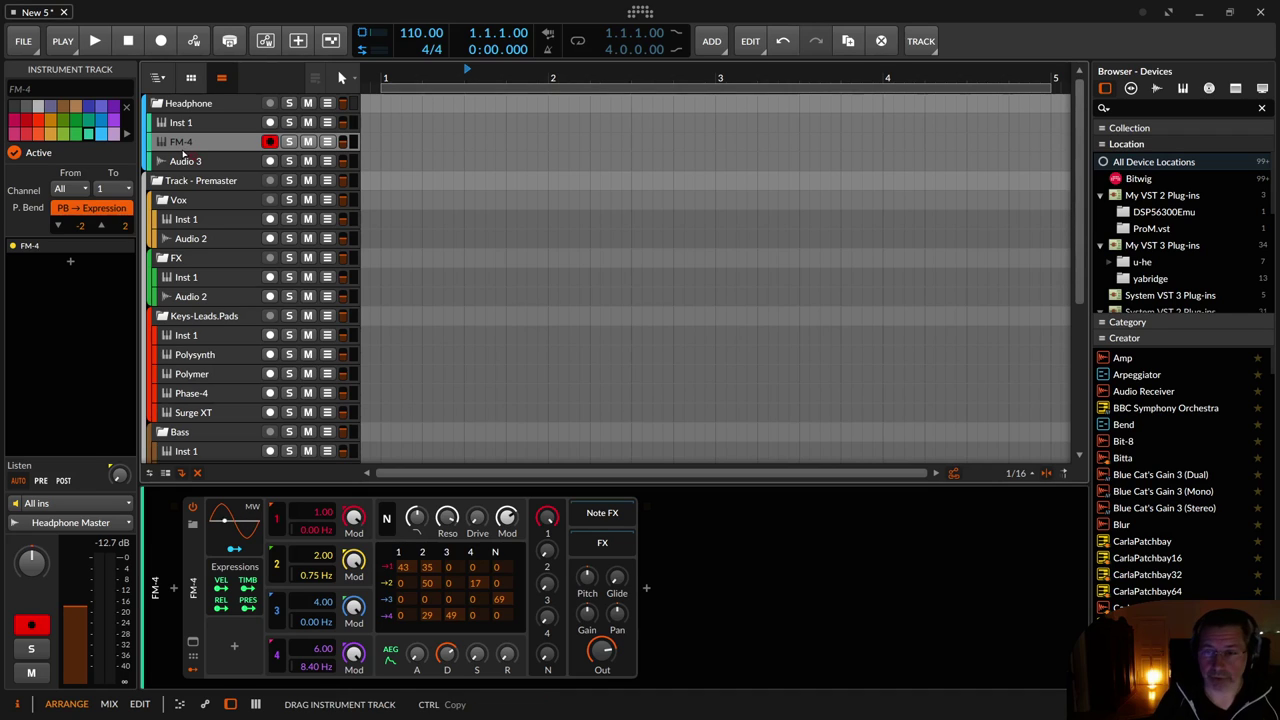
{"action": "left_click_drag", "start_coordinate": [185, 161], "coordinate": [199, 347]}
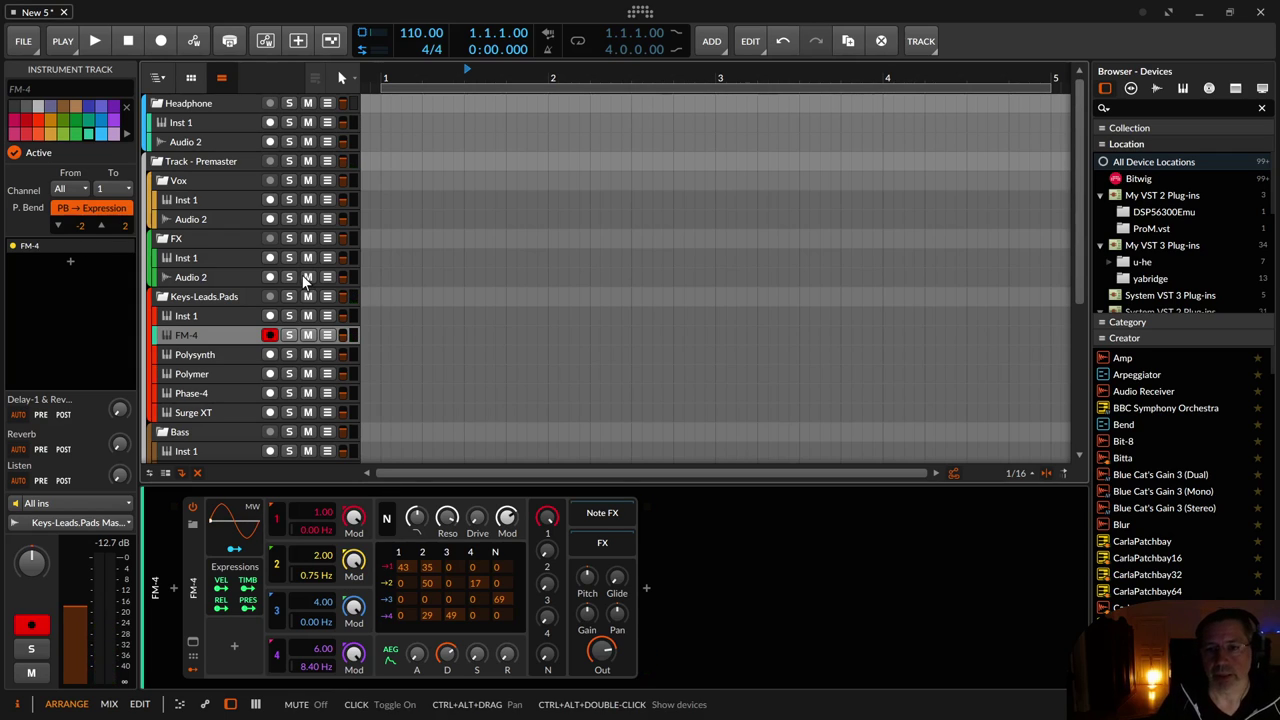
{"action": "left_click_drag", "start_coordinate": [198, 336], "coordinate": [207, 130]}
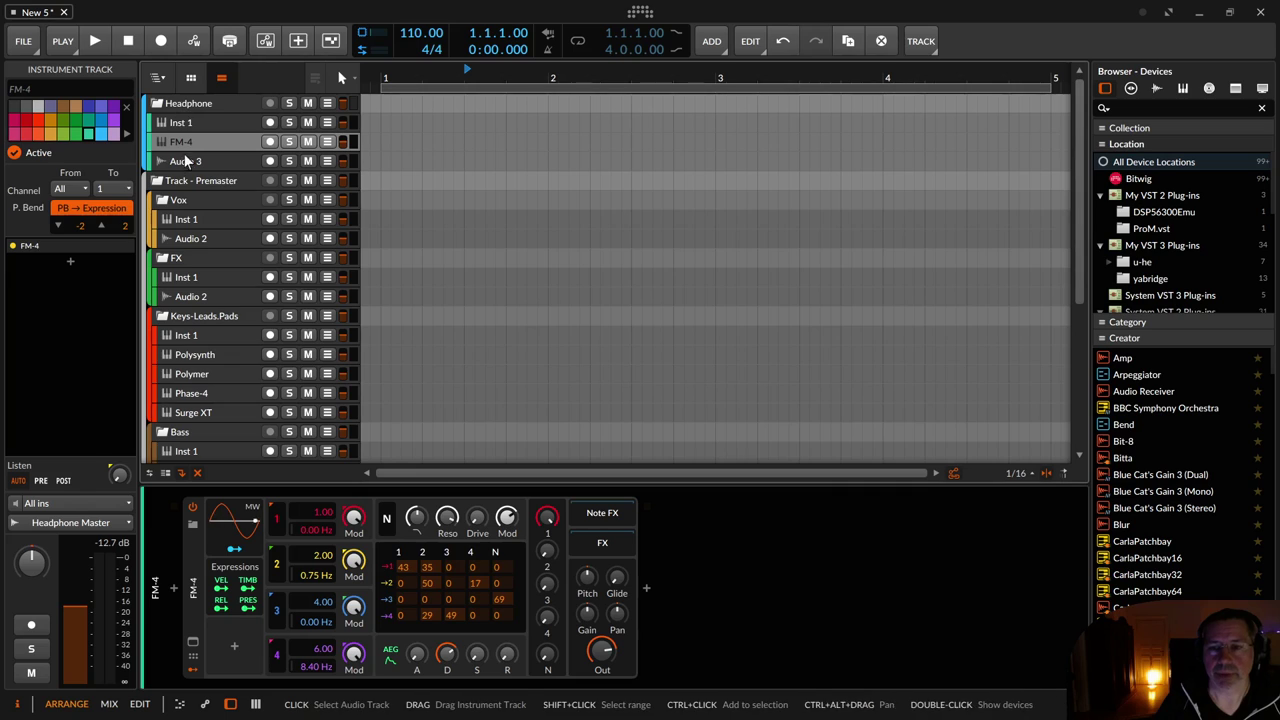
{"action": "key", "text": "alt+r"}
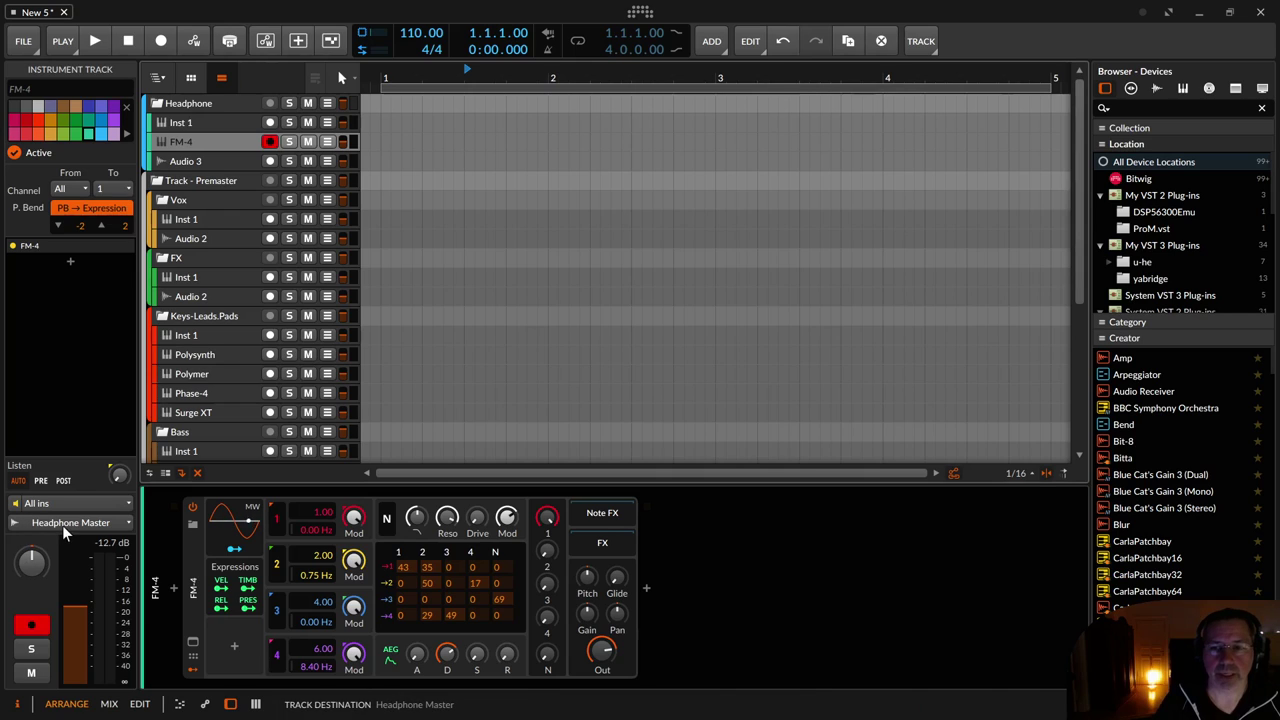
Select the Headphone group and the Listen effect track to view its sources
{"action": "left_click", "coordinate": [177, 102]}
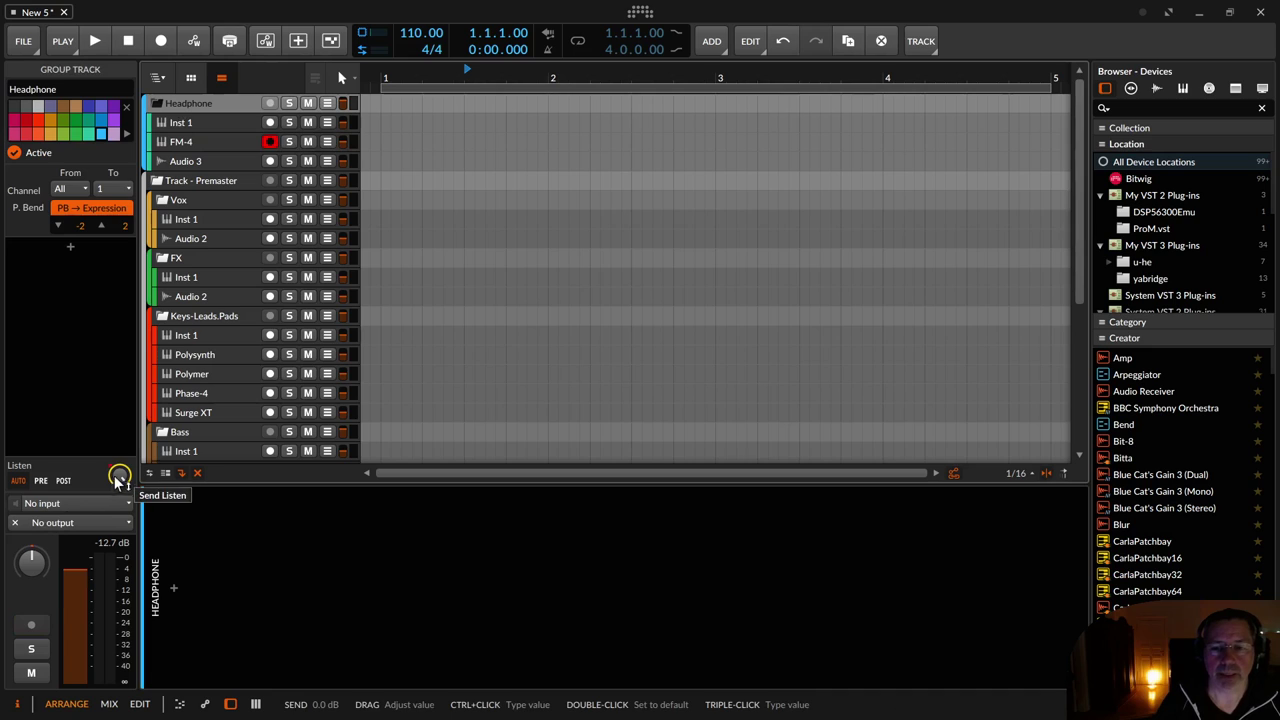
{"action": "scroll", "coordinate": [268, 290], "scroll_direction": "down", "scroll_amount": 5}
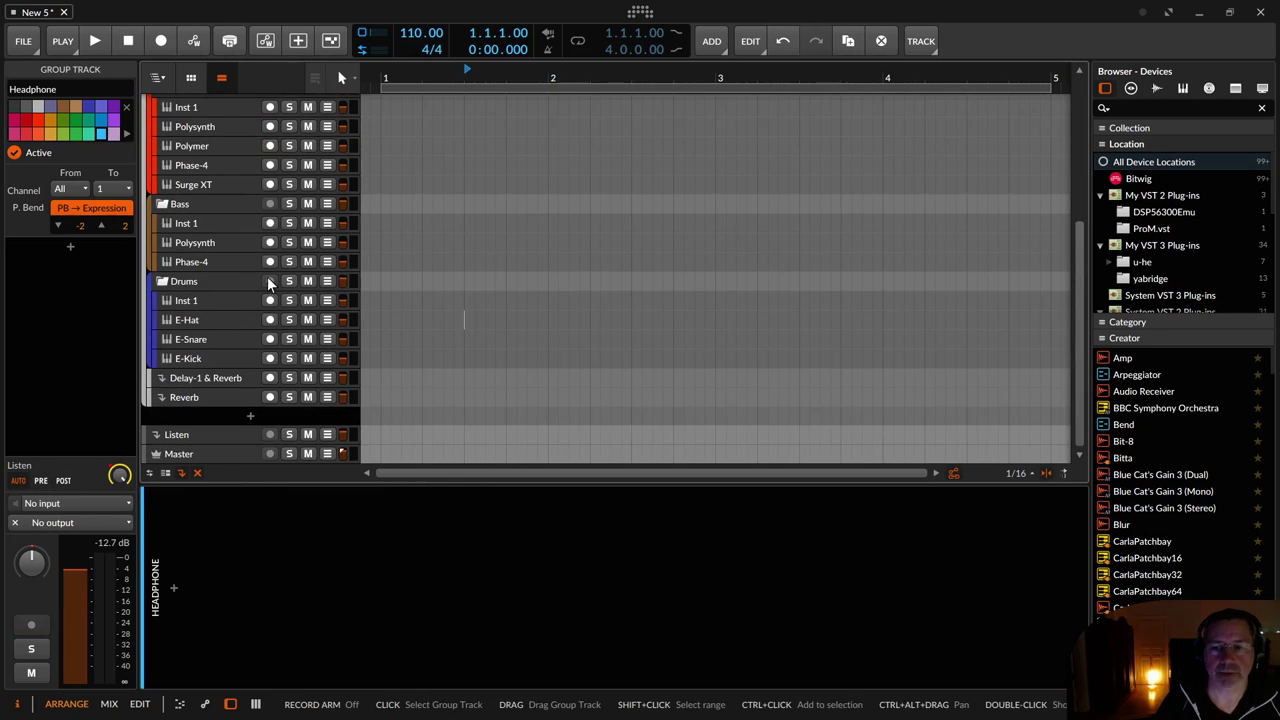
{"action": "left_click", "coordinate": [173, 440]}
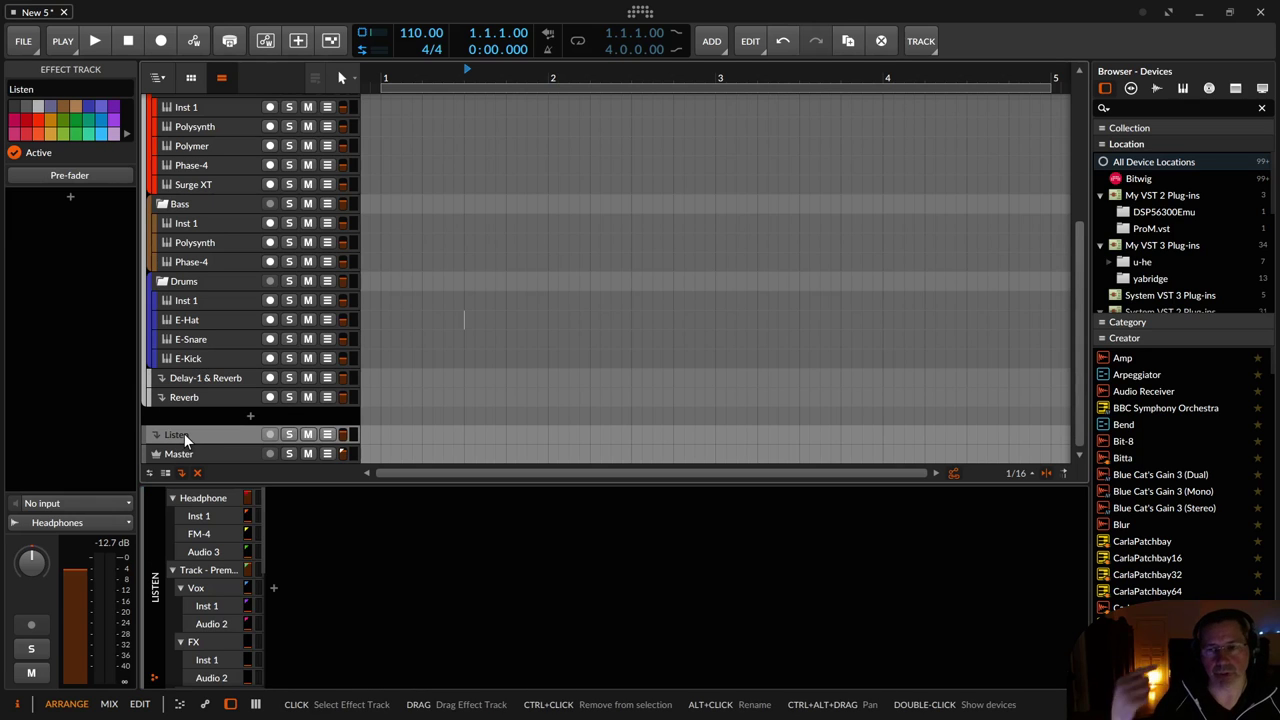
Delete the FM-4 track from the Headphone group and fold the group closed
{"action": "scroll", "coordinate": [184, 433], "scroll_direction": "up", "scroll_amount": 5}
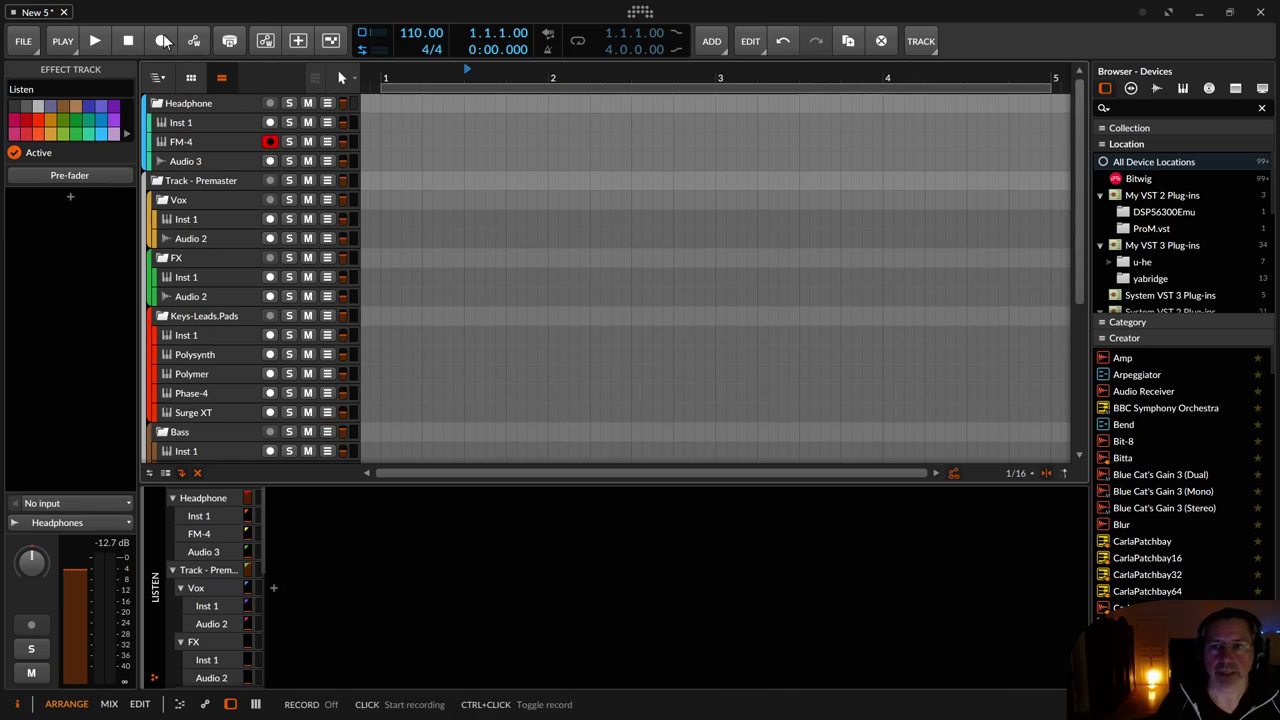
{"action": "left_click", "coordinate": [200, 121]}
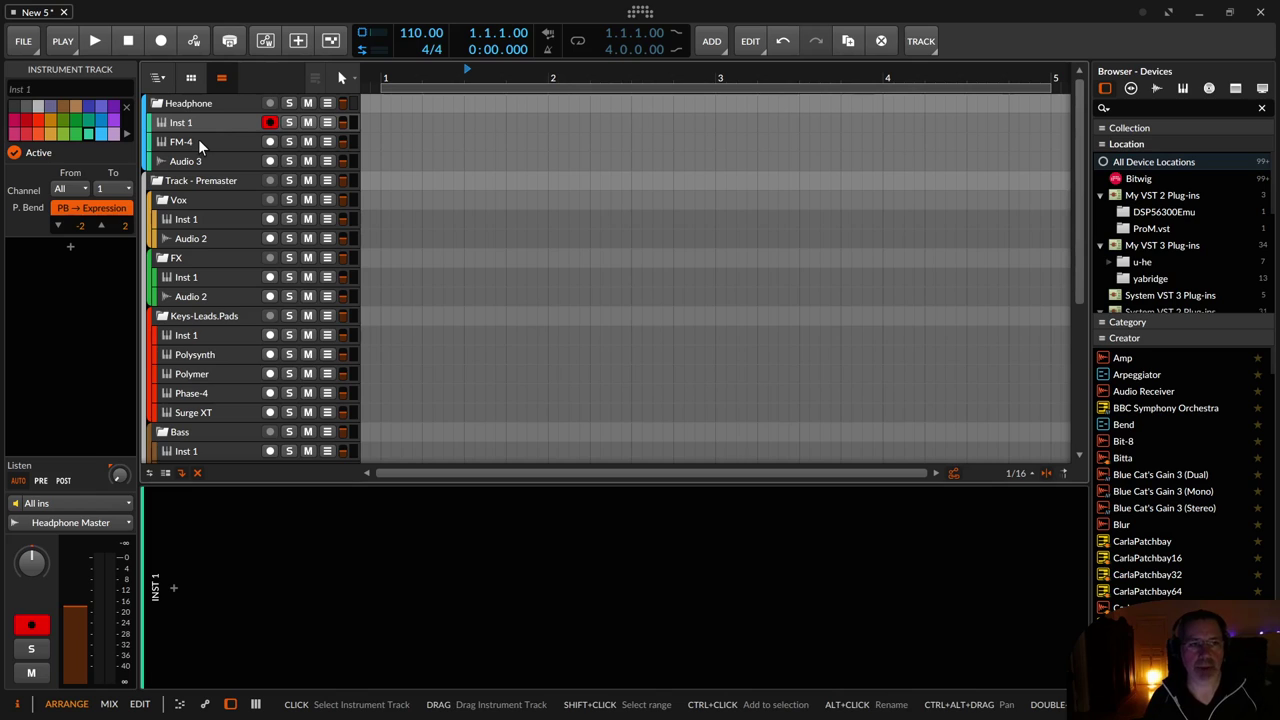
{"action": "left_click", "coordinate": [198, 139]}
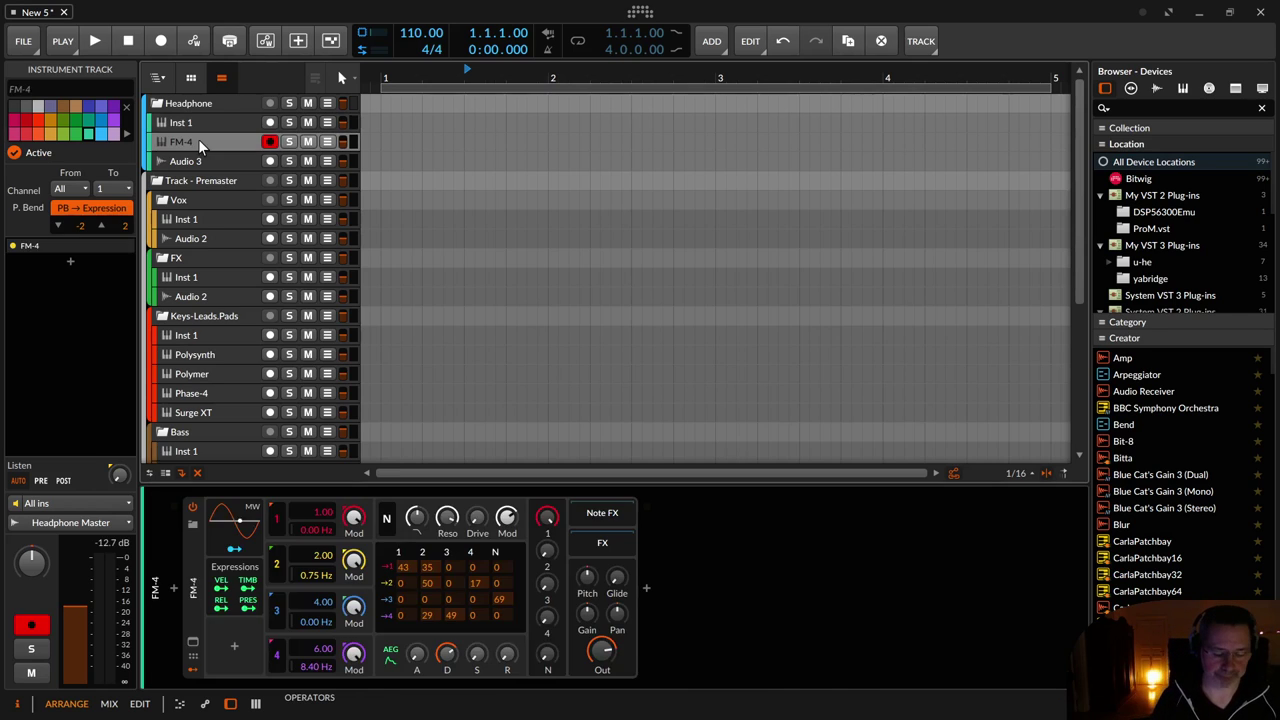
{"action": "key", "text": "Delete"}
{"action": "left_click", "coordinate": [156, 103]}
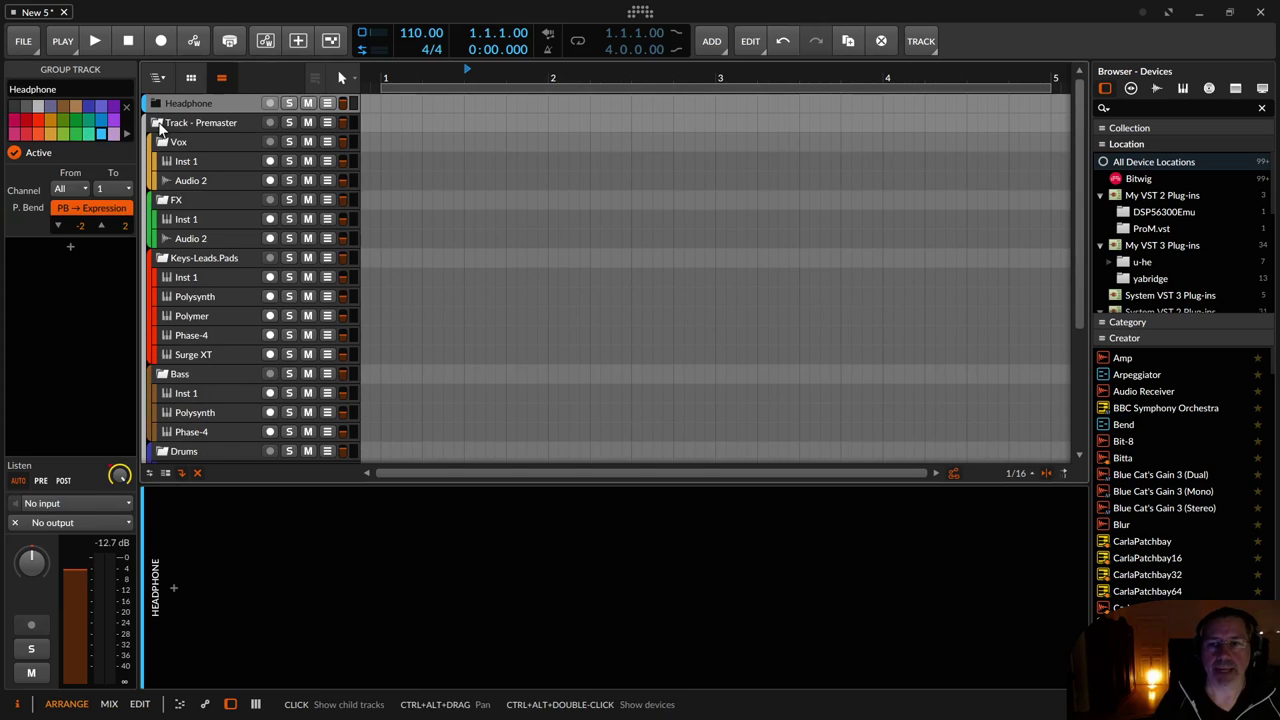
Inspect the Track - Premaster limiter and the Vox group's Inst 1 and Audio 2 tracks
{"action": "left_click", "coordinate": [192, 123]}
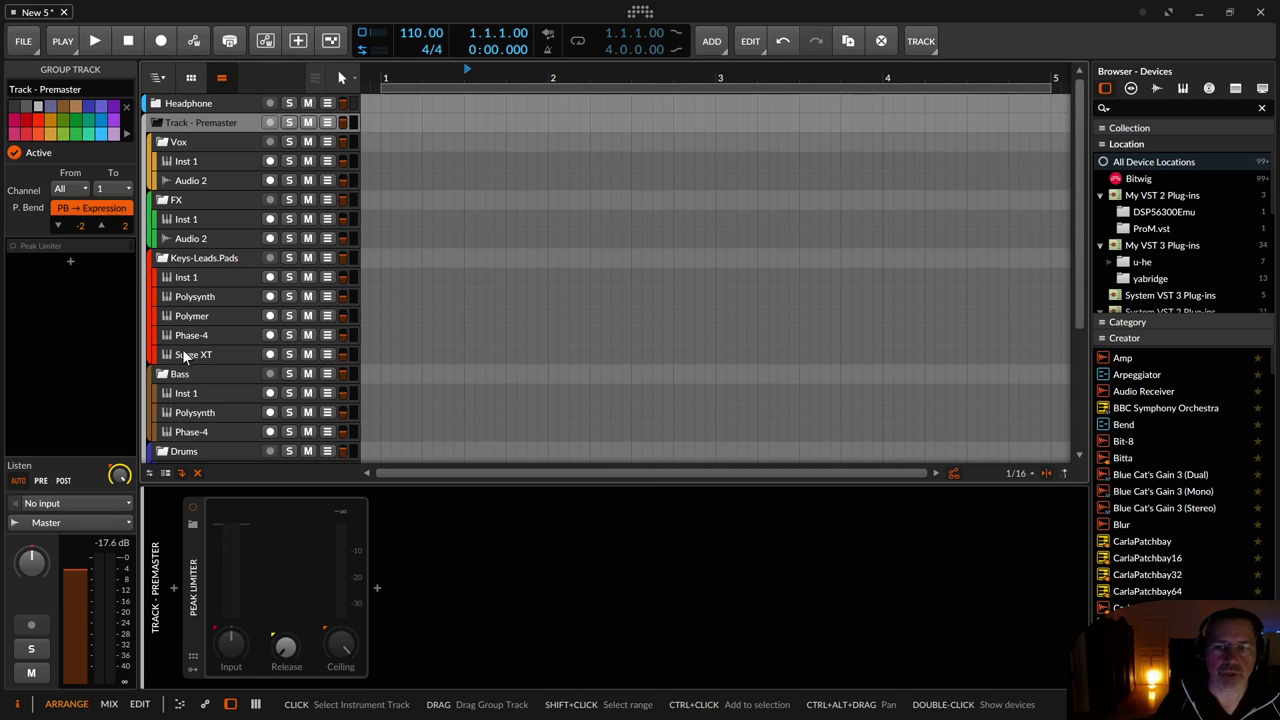
{"action": "scroll", "coordinate": [174, 365], "scroll_direction": "down", "scroll_amount": 3}
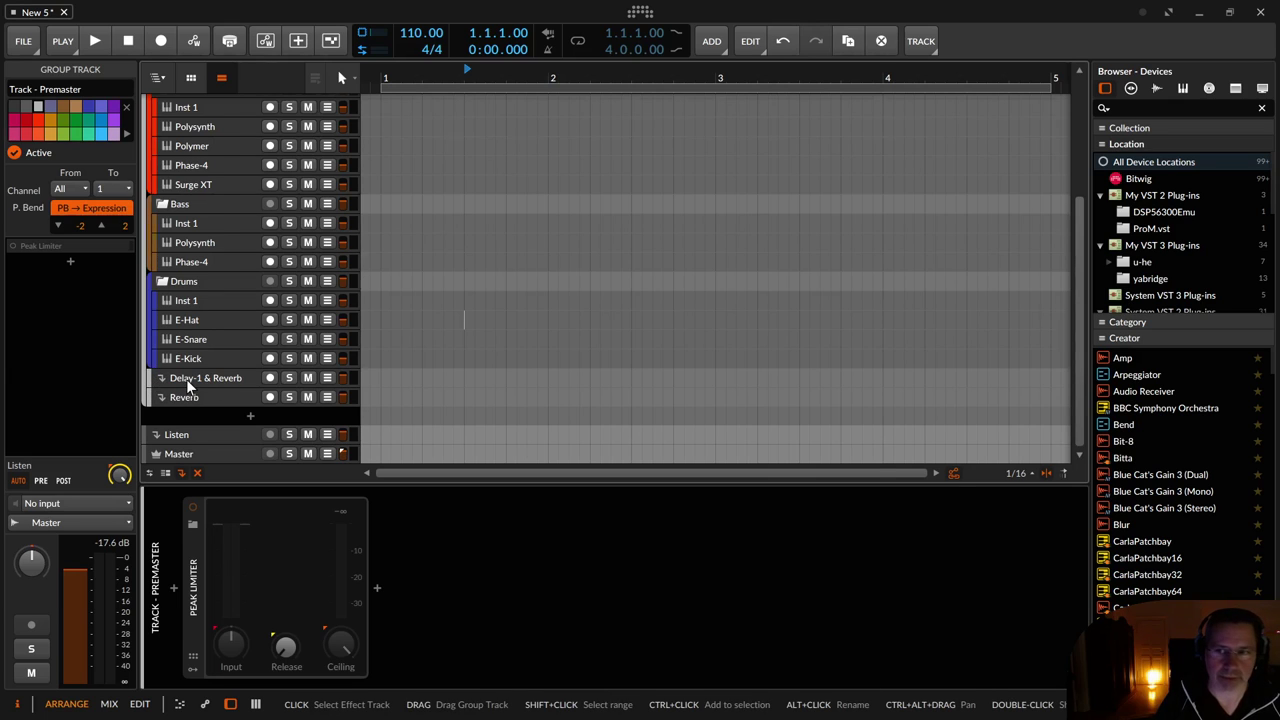
{"action": "scroll", "coordinate": [186, 379], "scroll_direction": "up", "scroll_amount": 5}
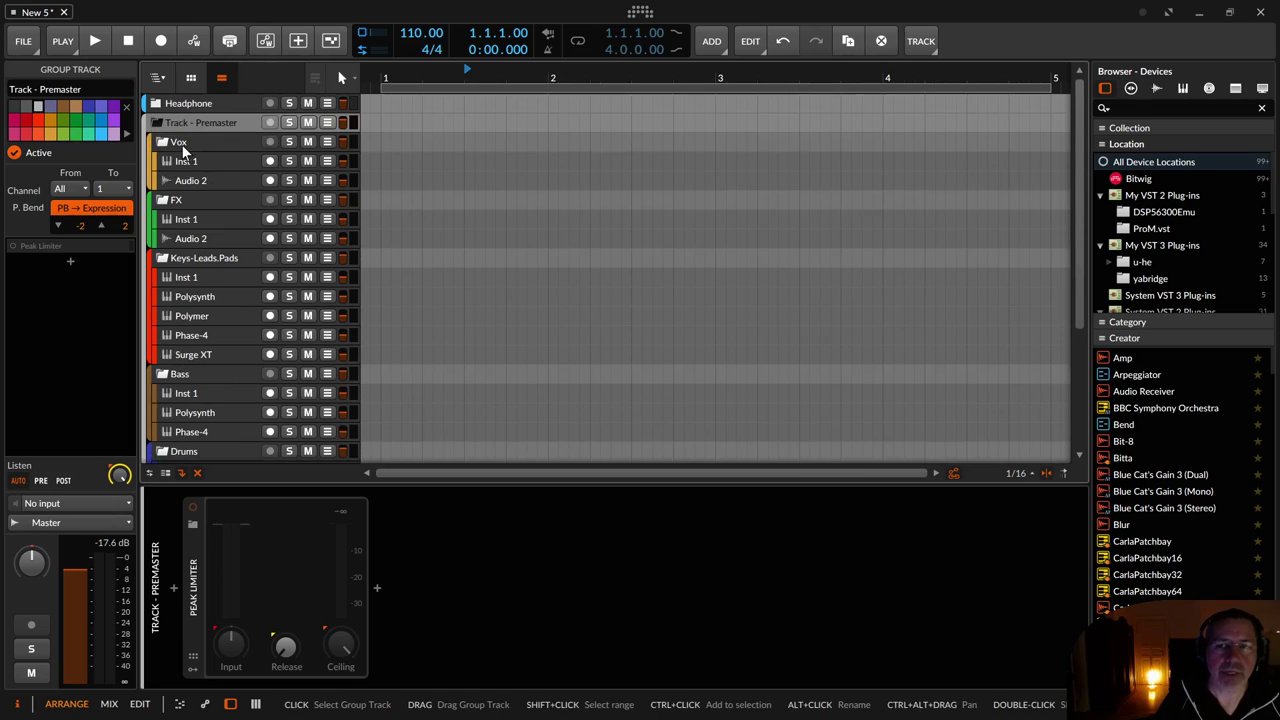
{"action": "left_click", "coordinate": [189, 164]}
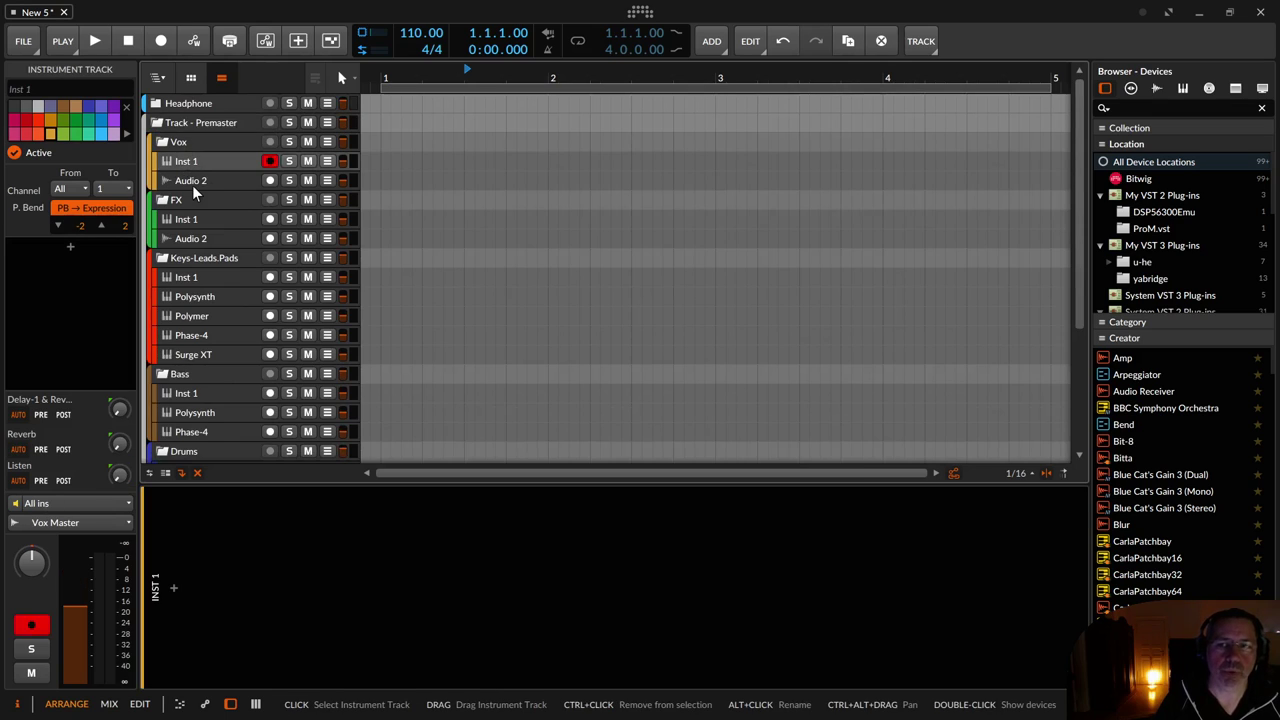
{"action": "left_click", "coordinate": [193, 183]}
{"action": "left_click", "coordinate": [192, 162]}
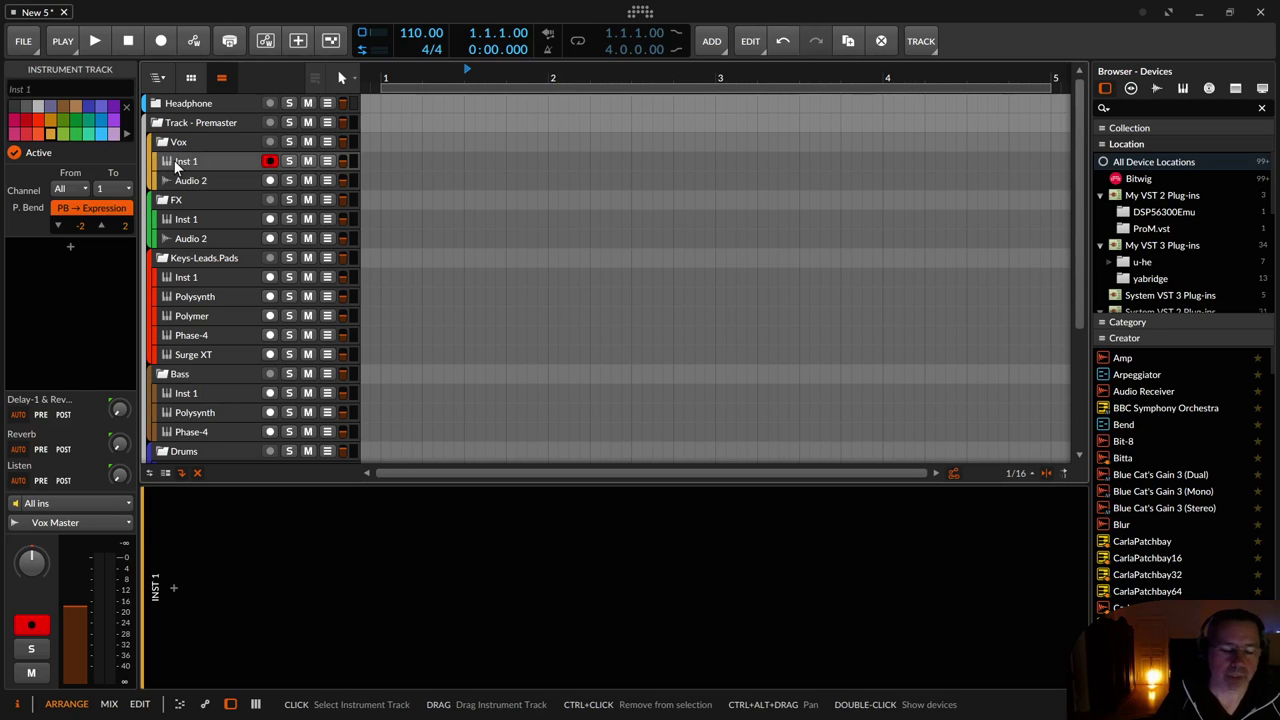
{"action": "left_click", "coordinate": [185, 180]}
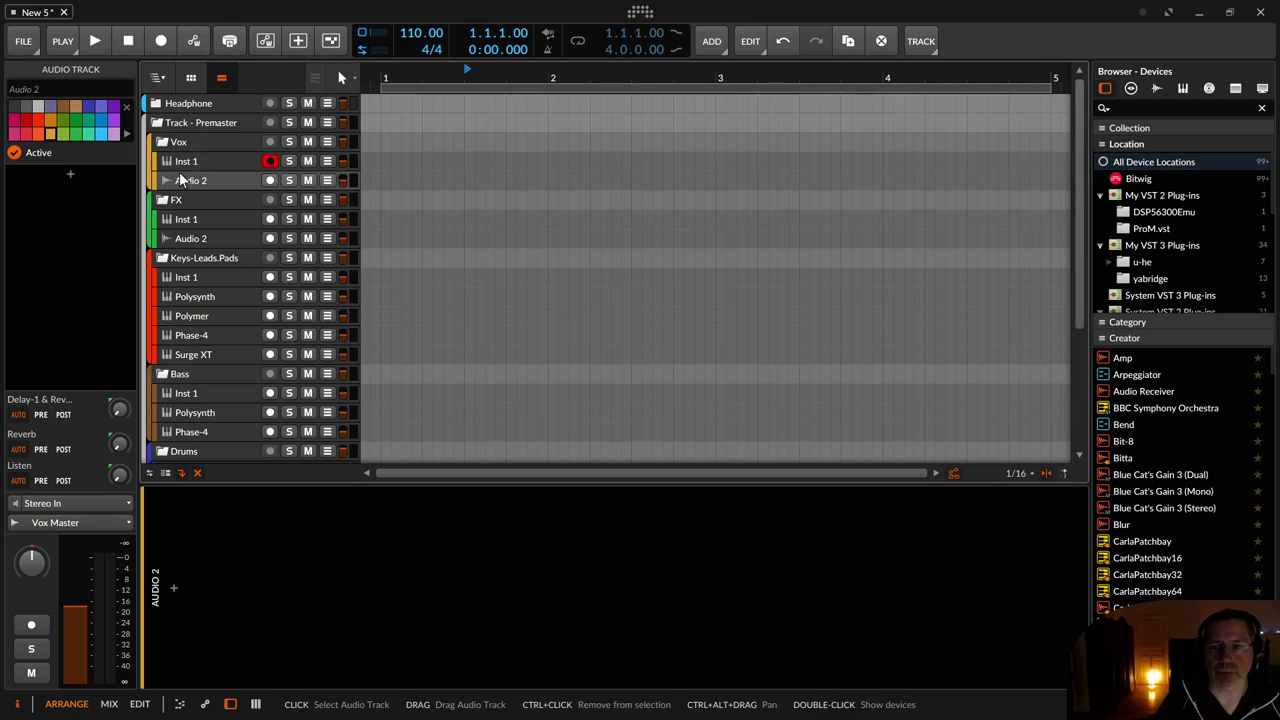
Fold the FX and Vox groups closed and select Inst 1 in Keys-Leads.Pads
{"action": "left_click", "coordinate": [163, 200]}
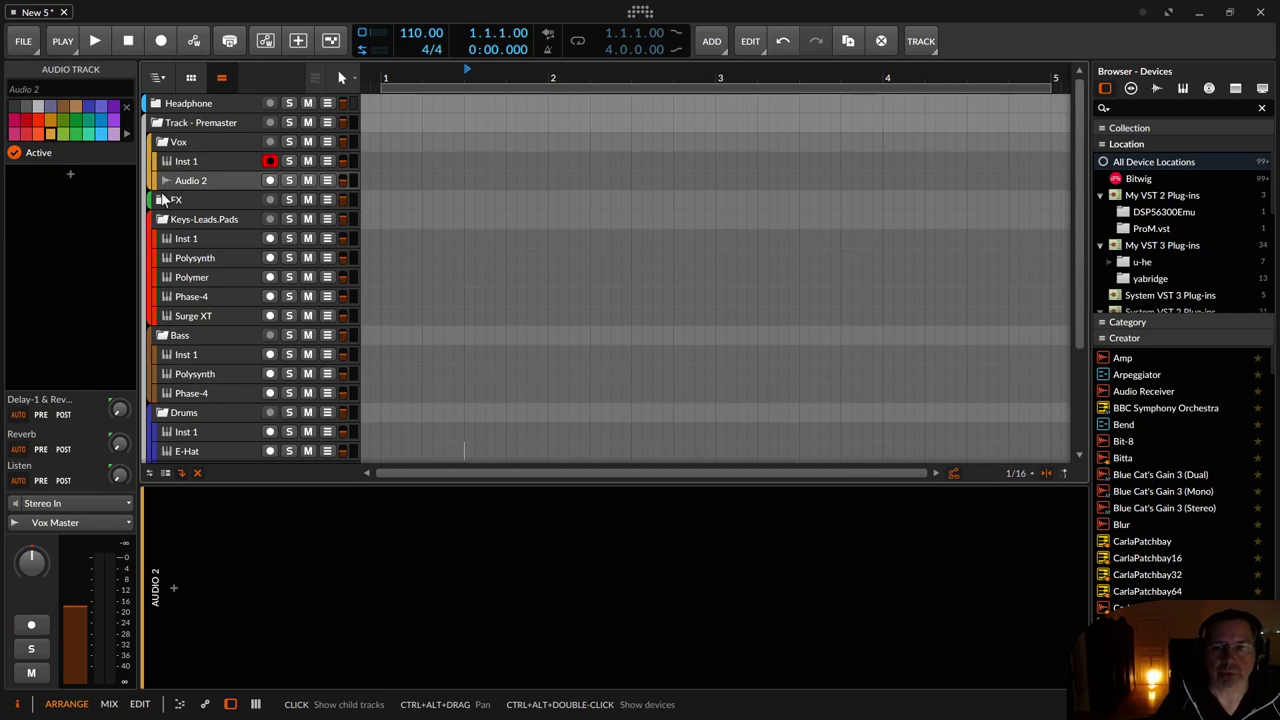
{"action": "left_click", "coordinate": [163, 142]}
{"action": "left_click", "coordinate": [176, 161]}
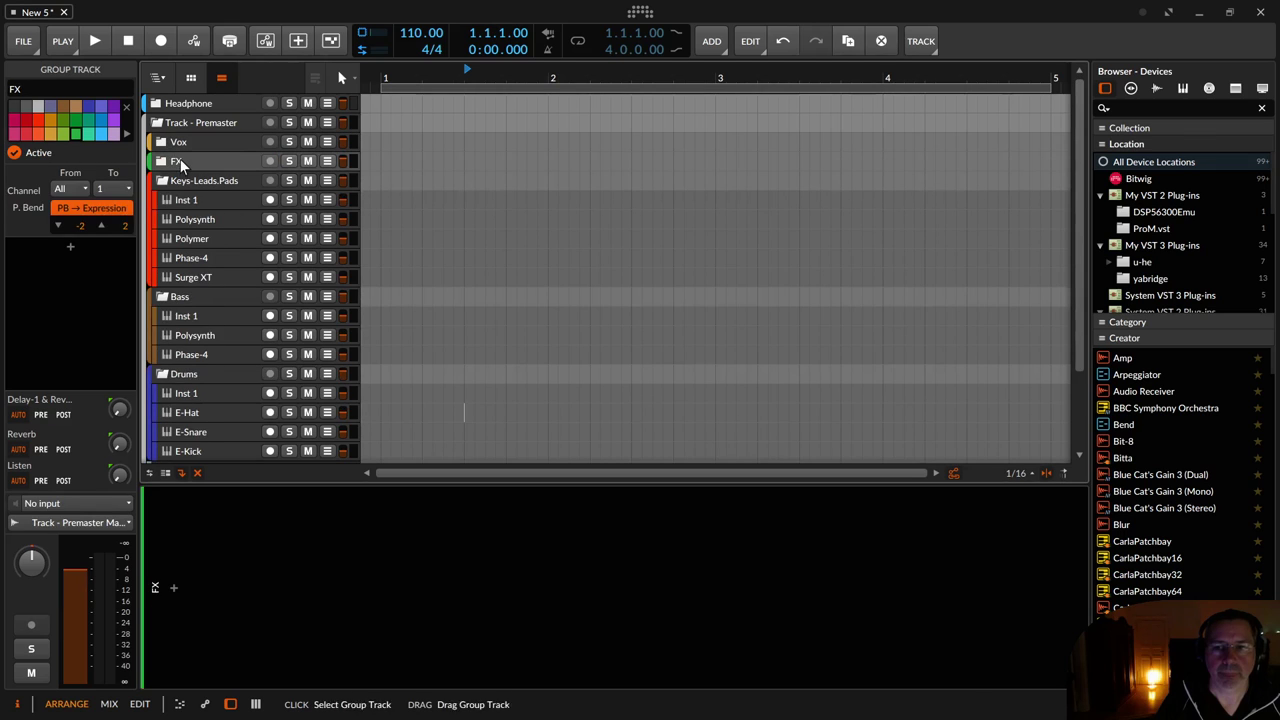
{"action": "left_click", "coordinate": [213, 200]}
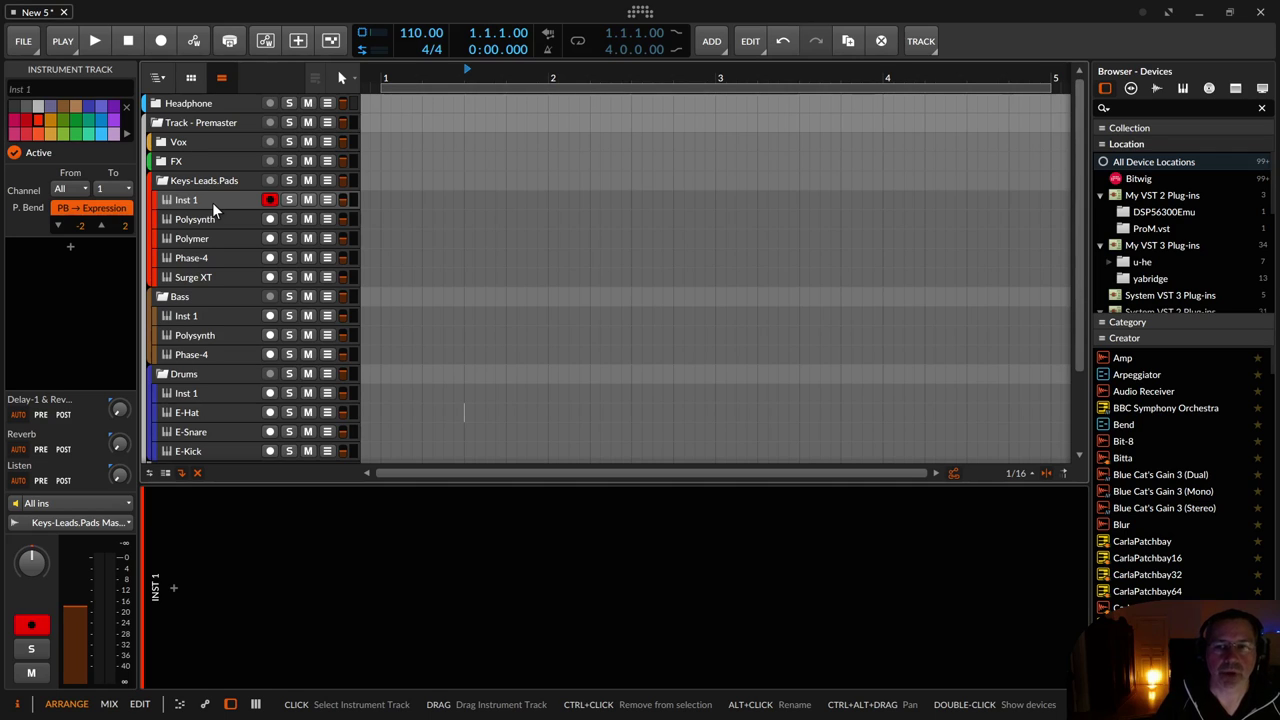
Add an instrument track and drop Disco_Zappa_01.wav onto it from the Samples browser
{"action": "key", "text": "ctrl+t"}
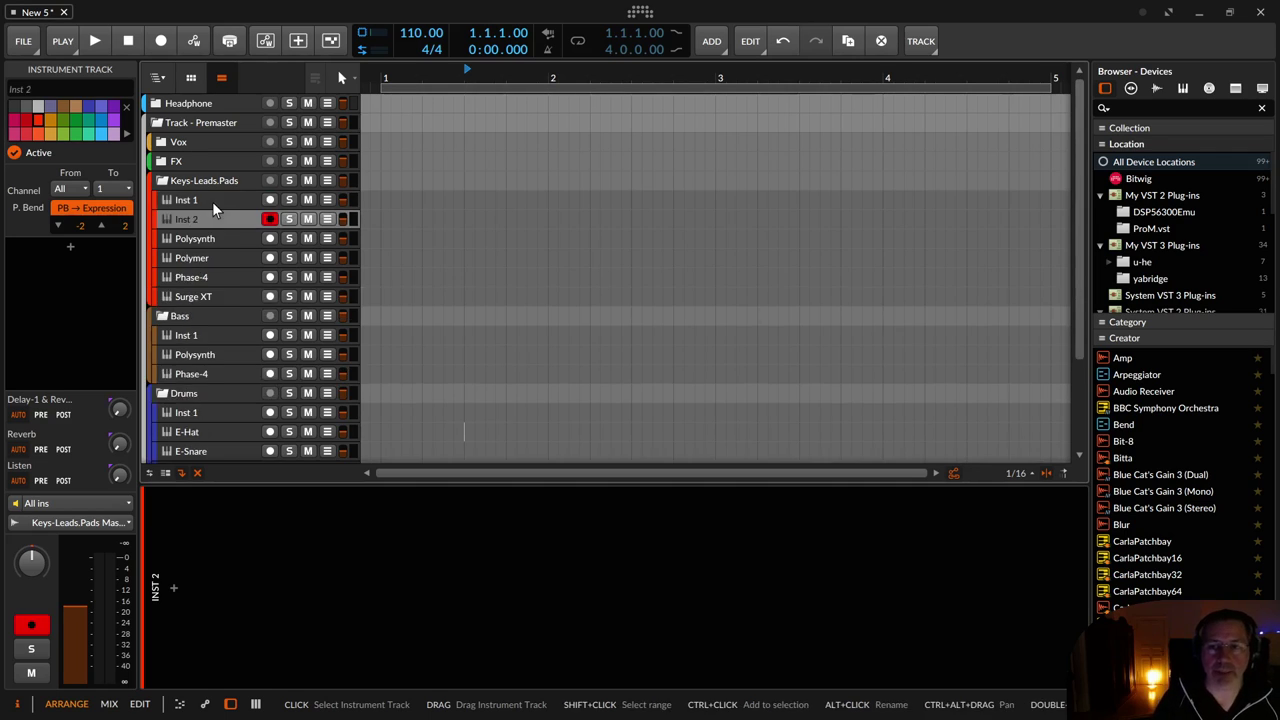
{"action": "left_click", "coordinate": [1150, 86]}
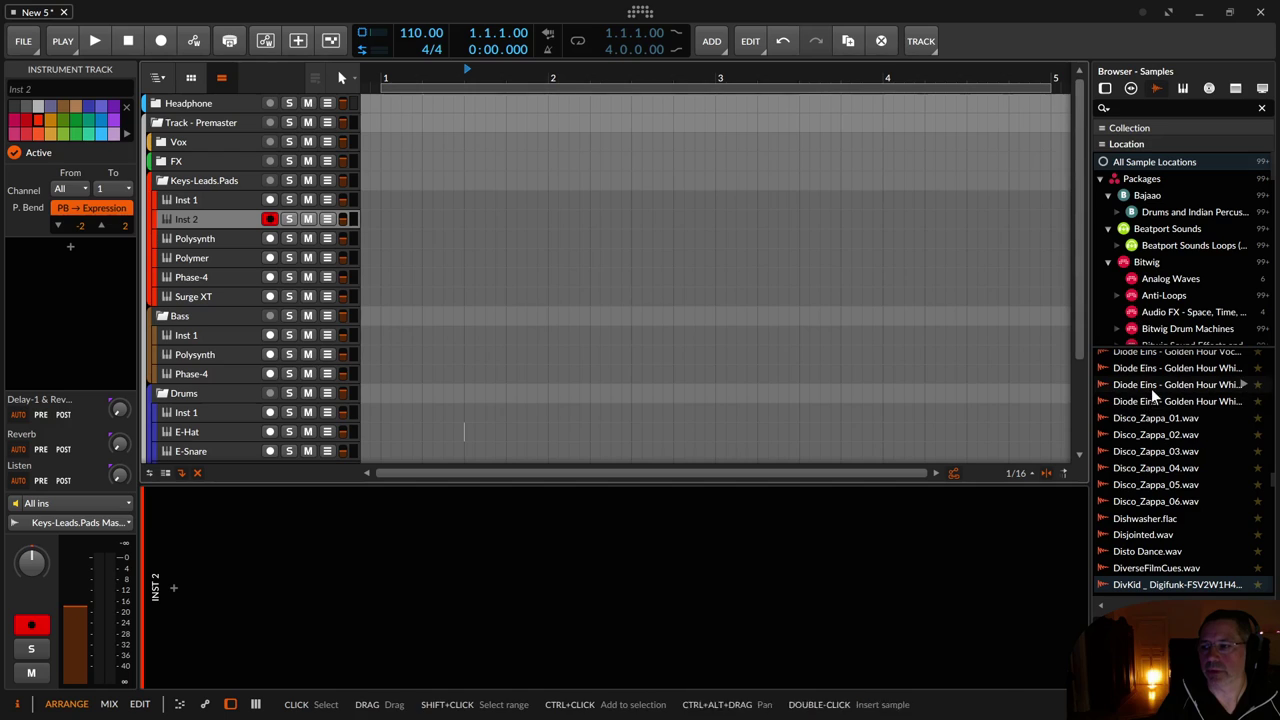
{"action": "left_click_drag", "start_coordinate": [1200, 418], "coordinate": [383, 219]}
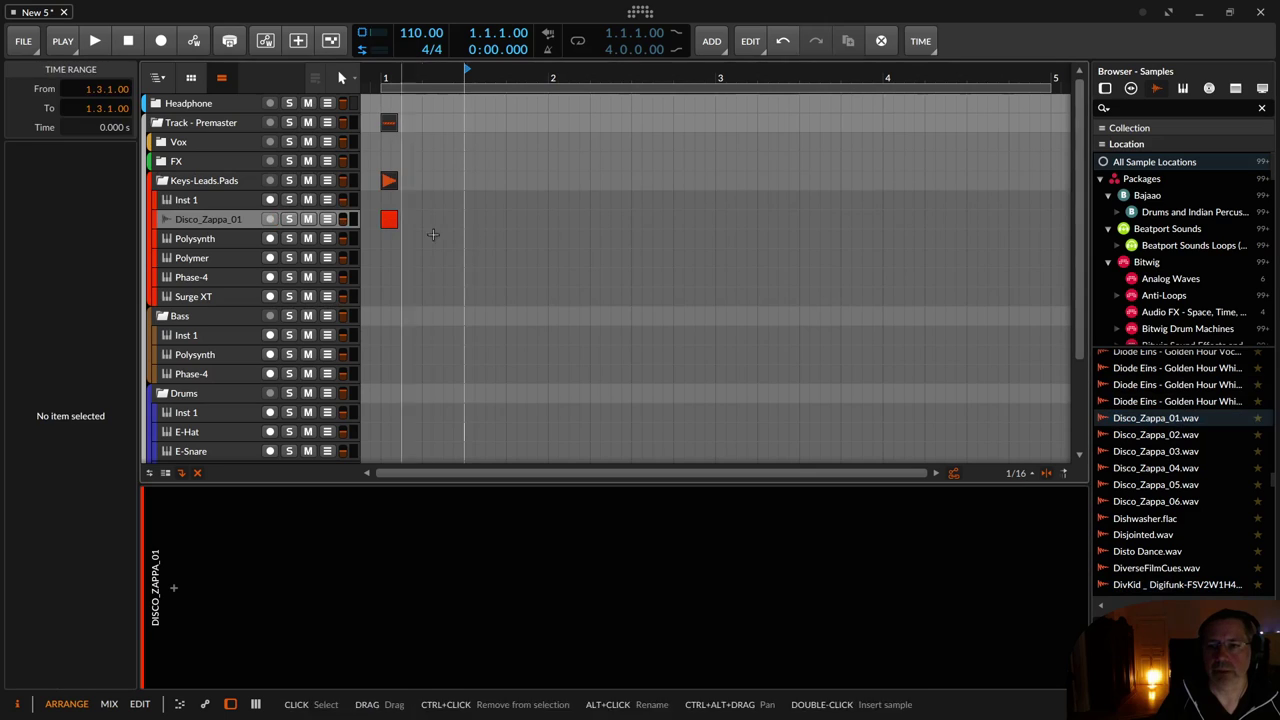
{"action": "left_click", "coordinate": [220, 214]}
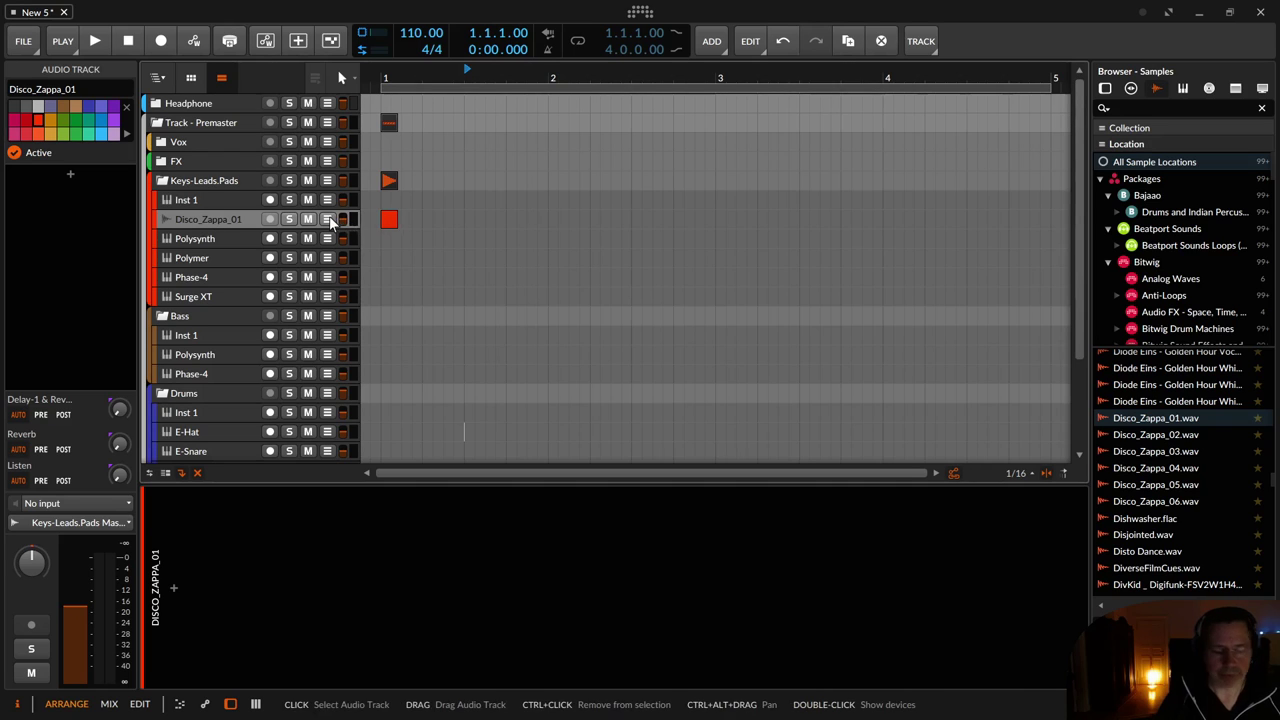
Undo the sample drop and remove the extra Inst 2 track
{"action": "key", "text": "ctrl+z"}
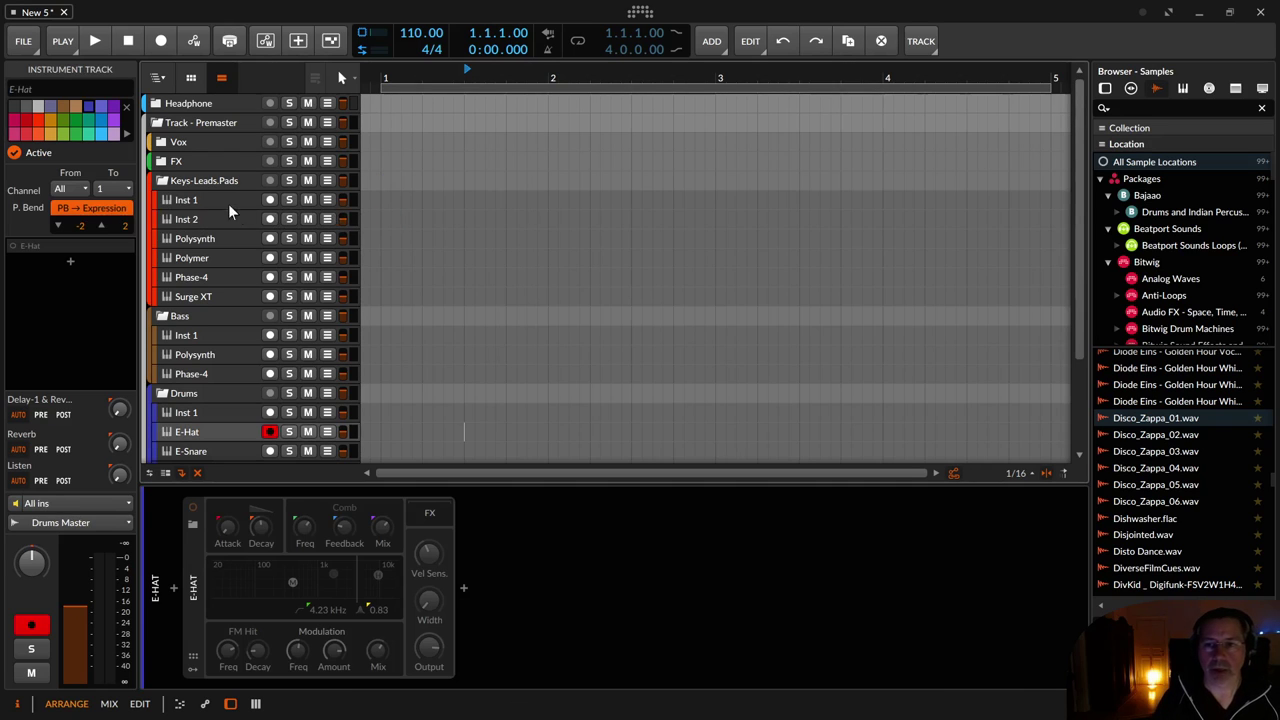
{"action": "left_click", "coordinate": [204, 197]}
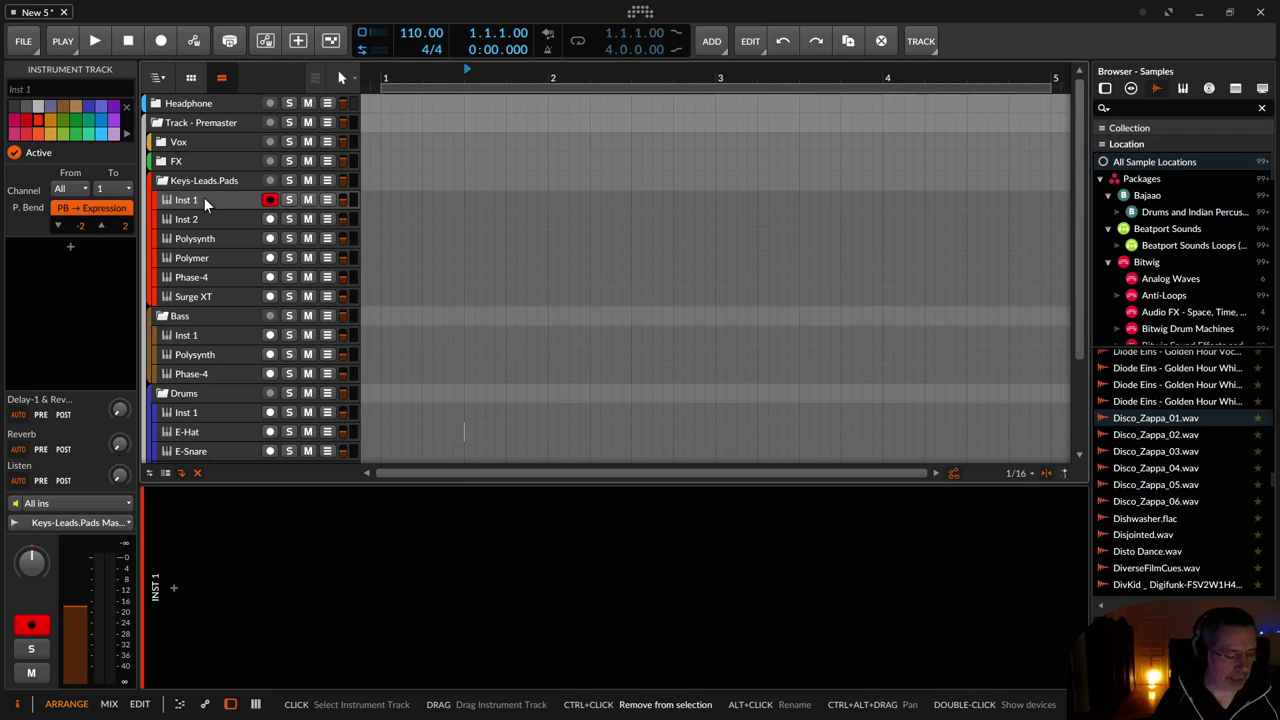
{"action": "key", "text": "ctrl+z"}
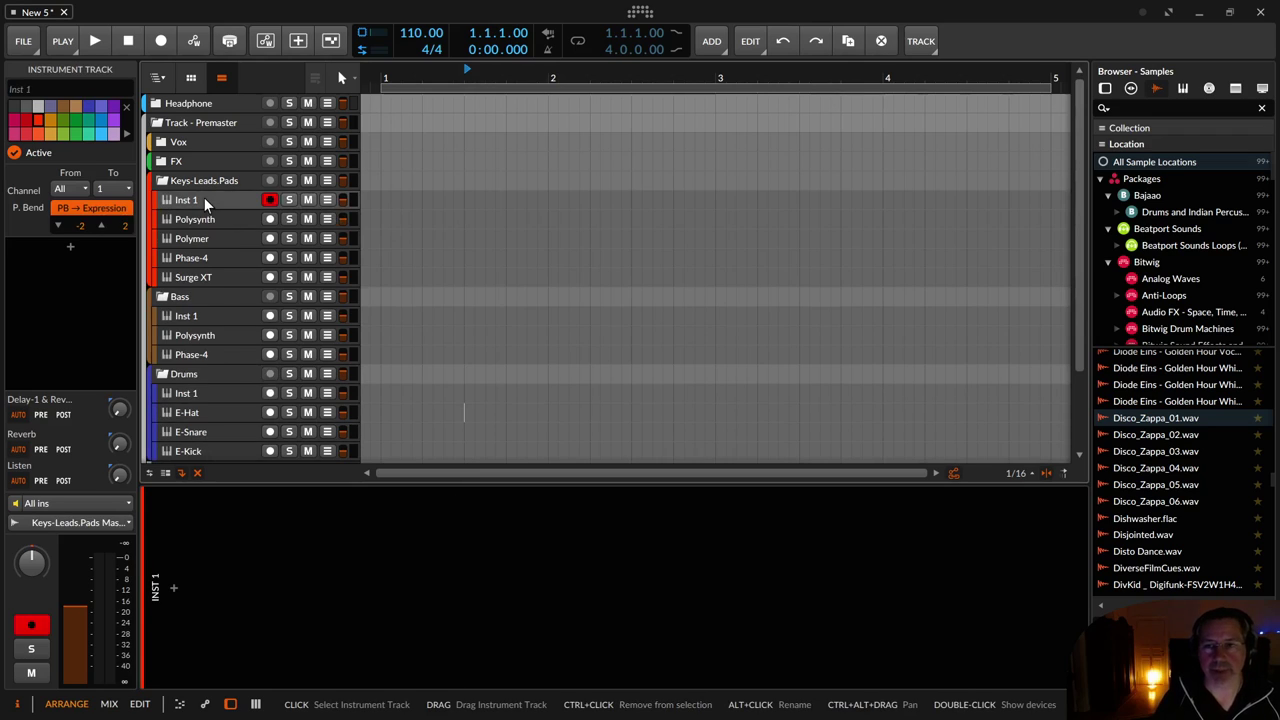
Expand and refold the FX group, then select the Polysynth track in Keys-Leads.Pads
{"action": "left_click", "coordinate": [185, 161]}
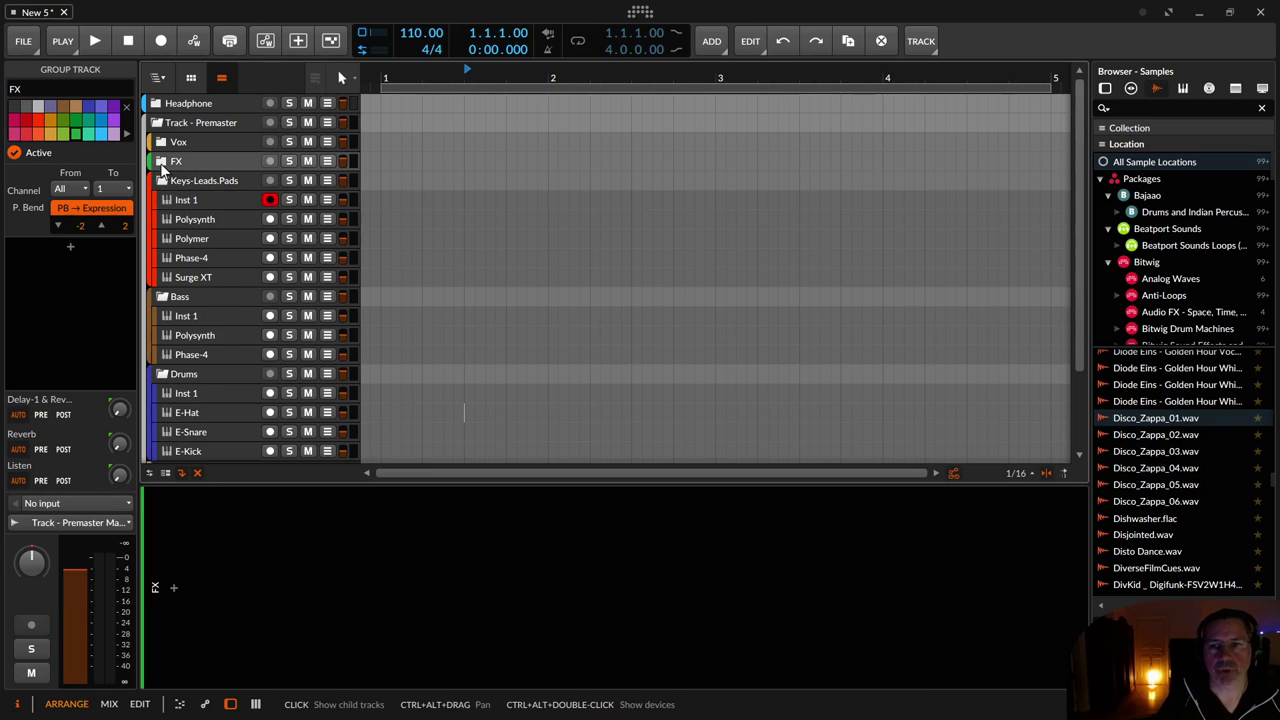
{"action": "left_click", "coordinate": [162, 161]}
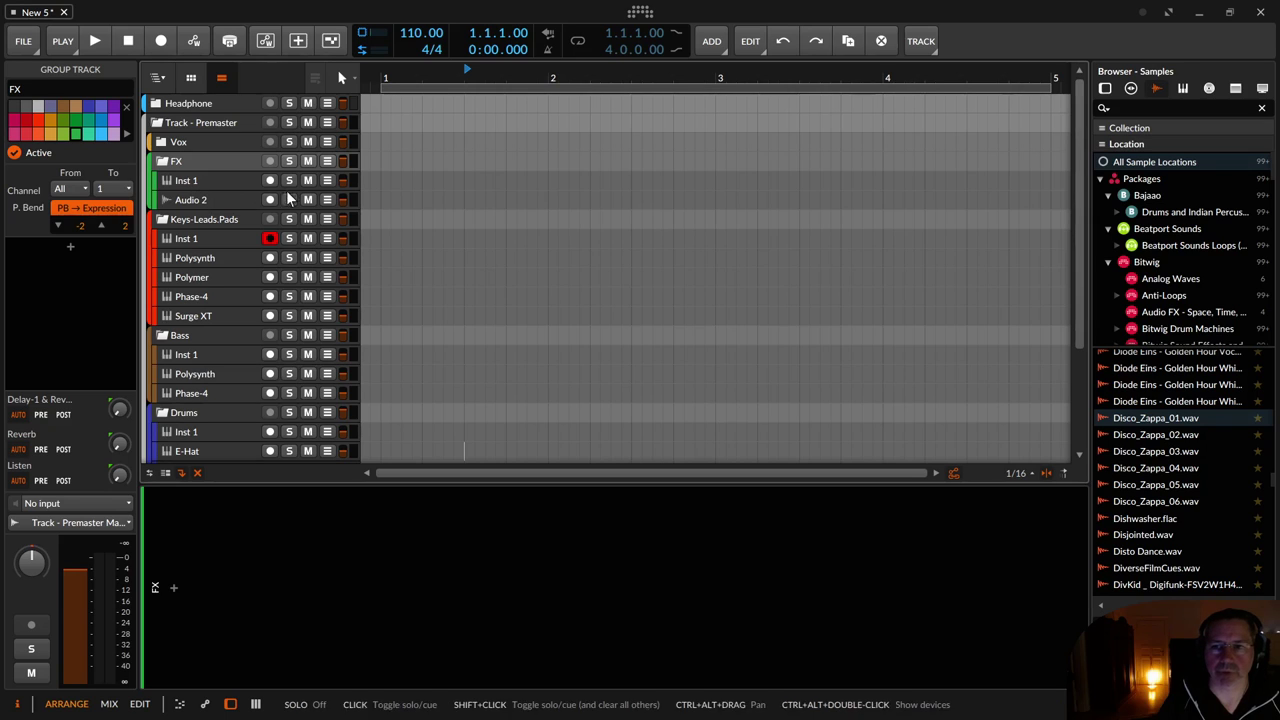
{"action": "left_click", "coordinate": [163, 166]}
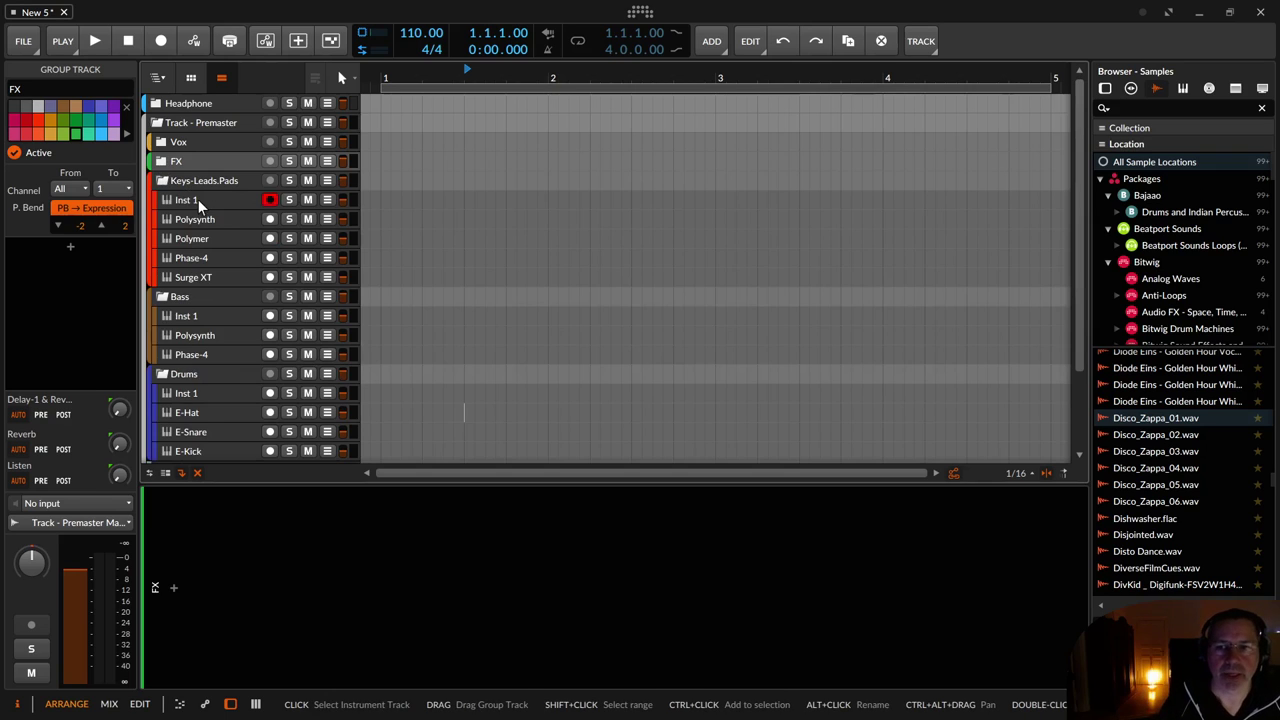
{"action": "left_click", "coordinate": [200, 221]}
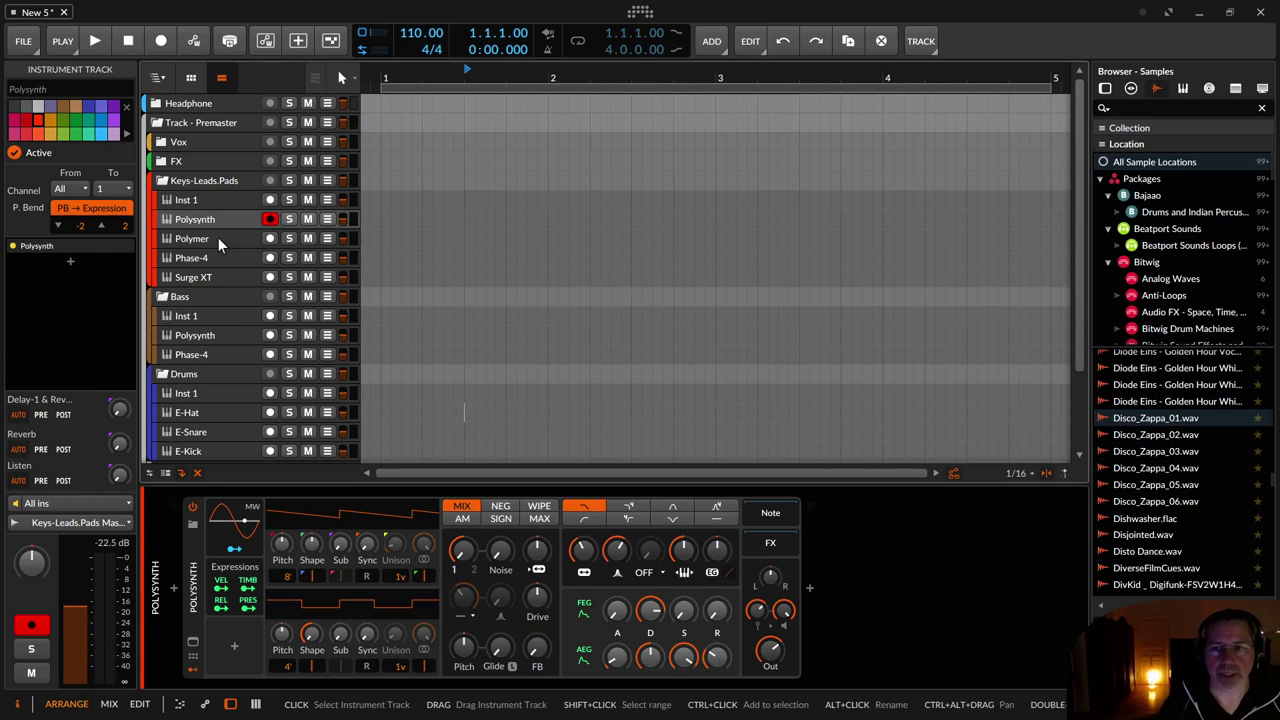
Select the Polymer track and toggle its Polymer device active and inactive
{"action": "left_click", "coordinate": [218, 237]}
{"action": "right_click", "coordinate": [198, 599]}
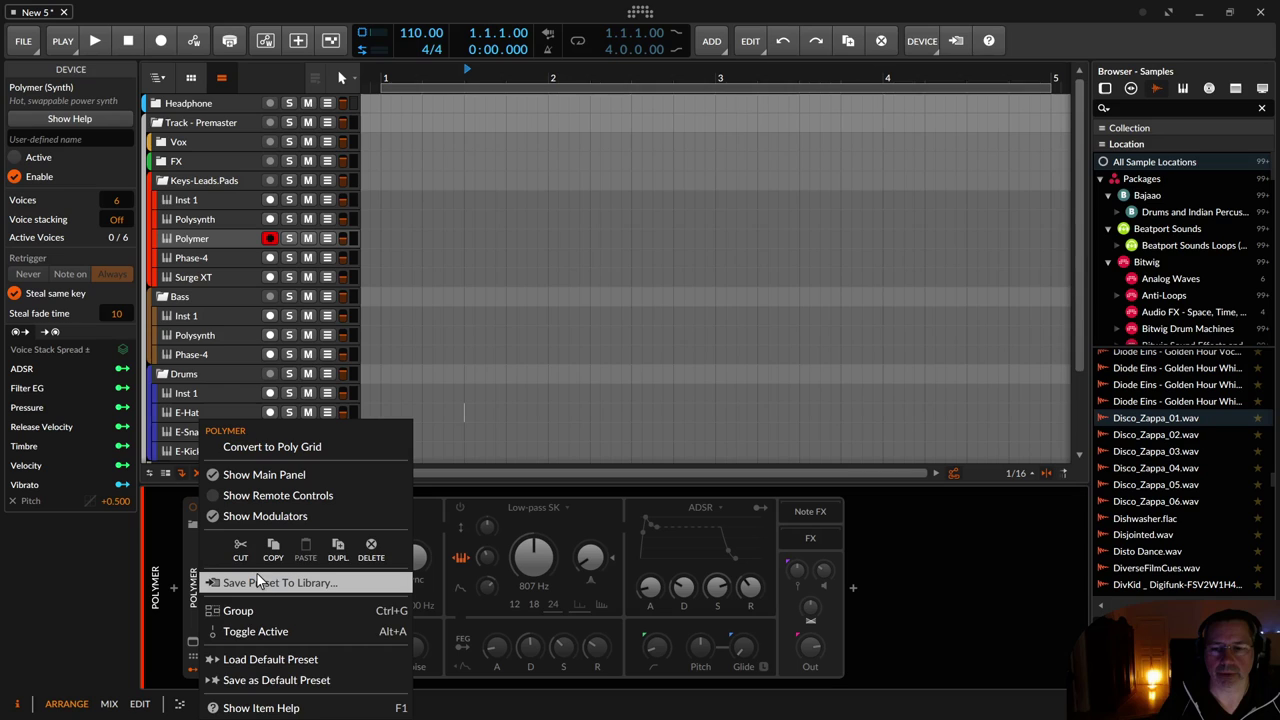
{"action": "left_click", "coordinate": [194, 599]}
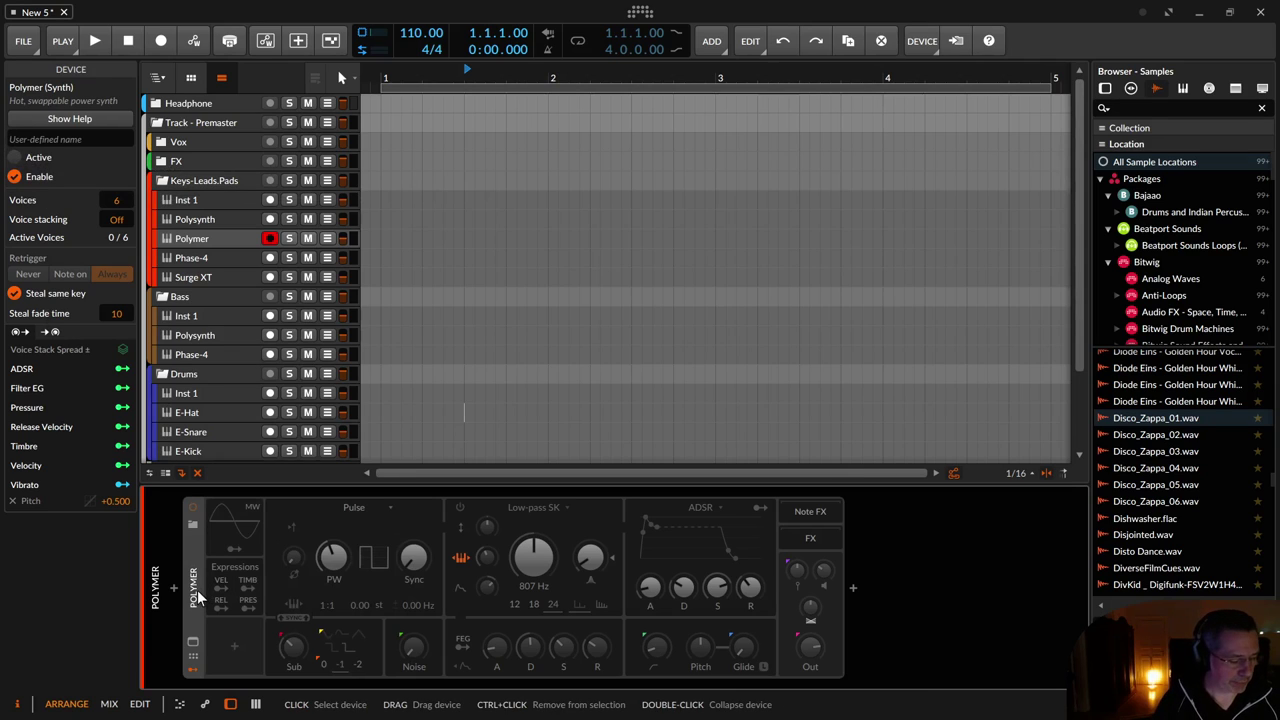
{"action": "key", "text": "ctrl+shift+z"}
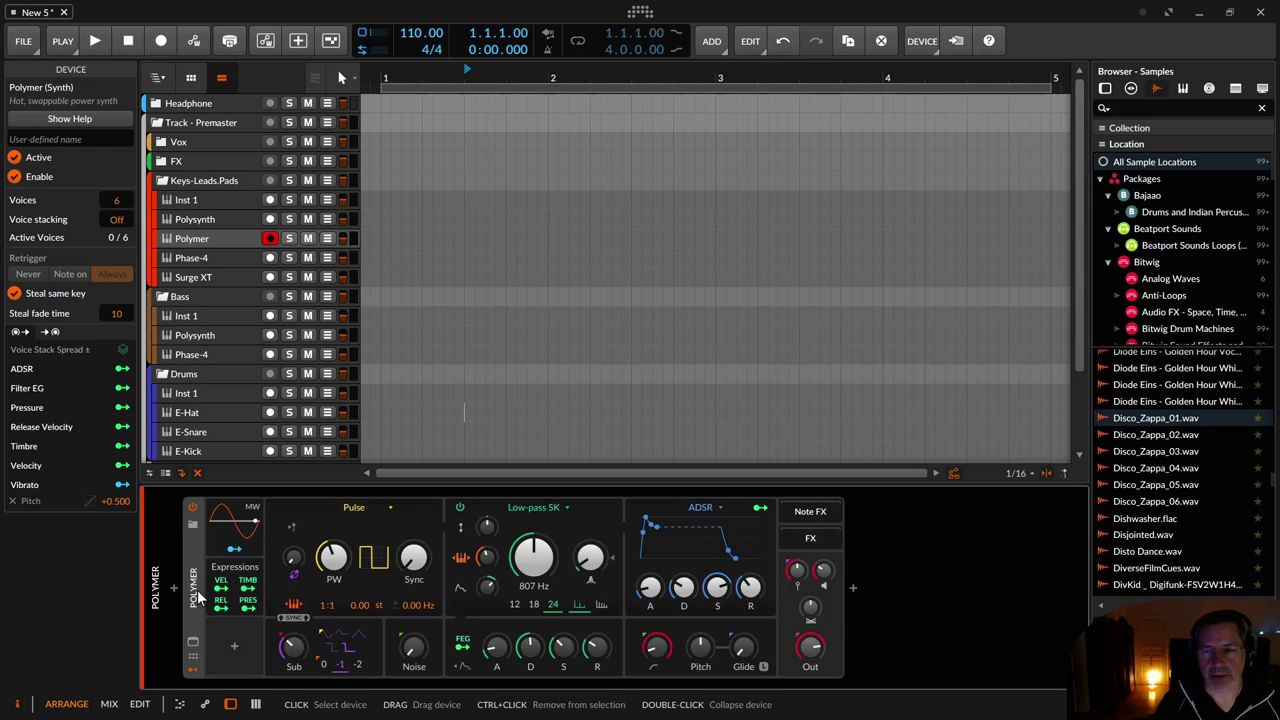
{"action": "key", "text": "alt+a"}
{"action": "key", "text": "alt+a"}
{"action": "key", "text": "alt+a"}
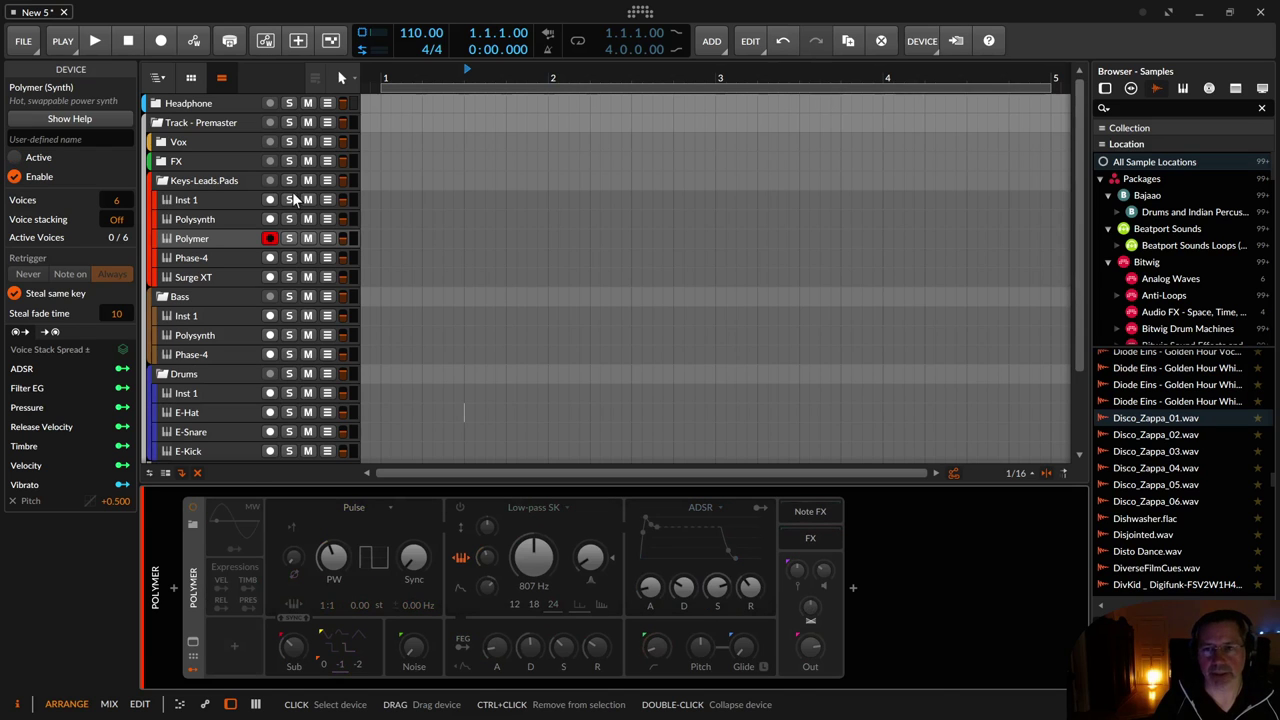
Step through Phase-4, Surge XT and the Bass group's Inst 1, Polysynth and Phase-4 tracks
{"action": "left_click", "coordinate": [191, 257]}
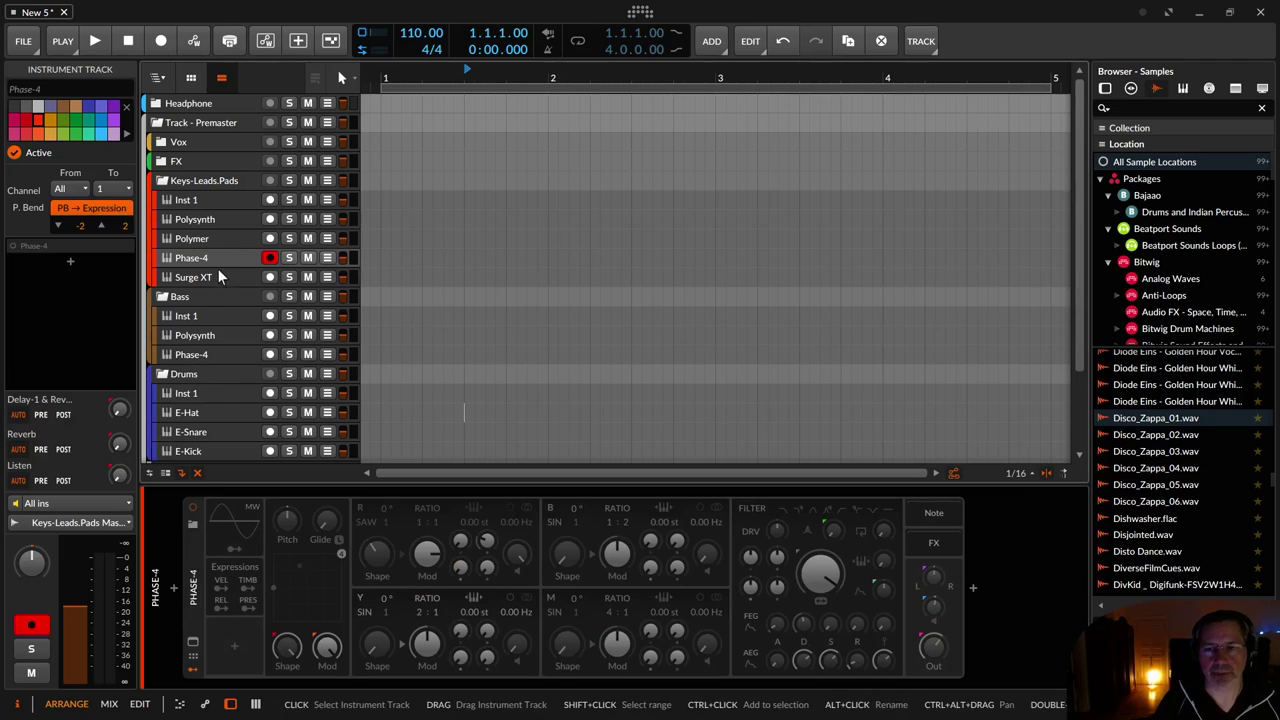
{"action": "left_click", "coordinate": [216, 273]}
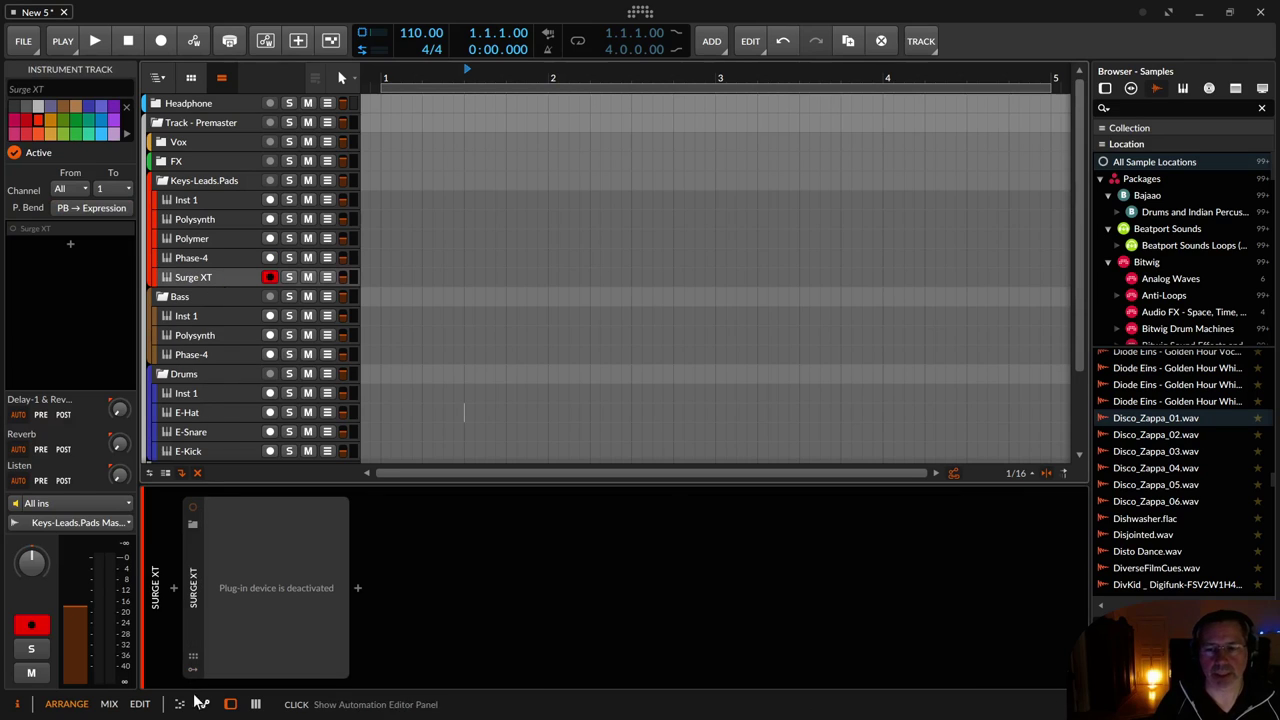
{"action": "left_click", "coordinate": [187, 540]}
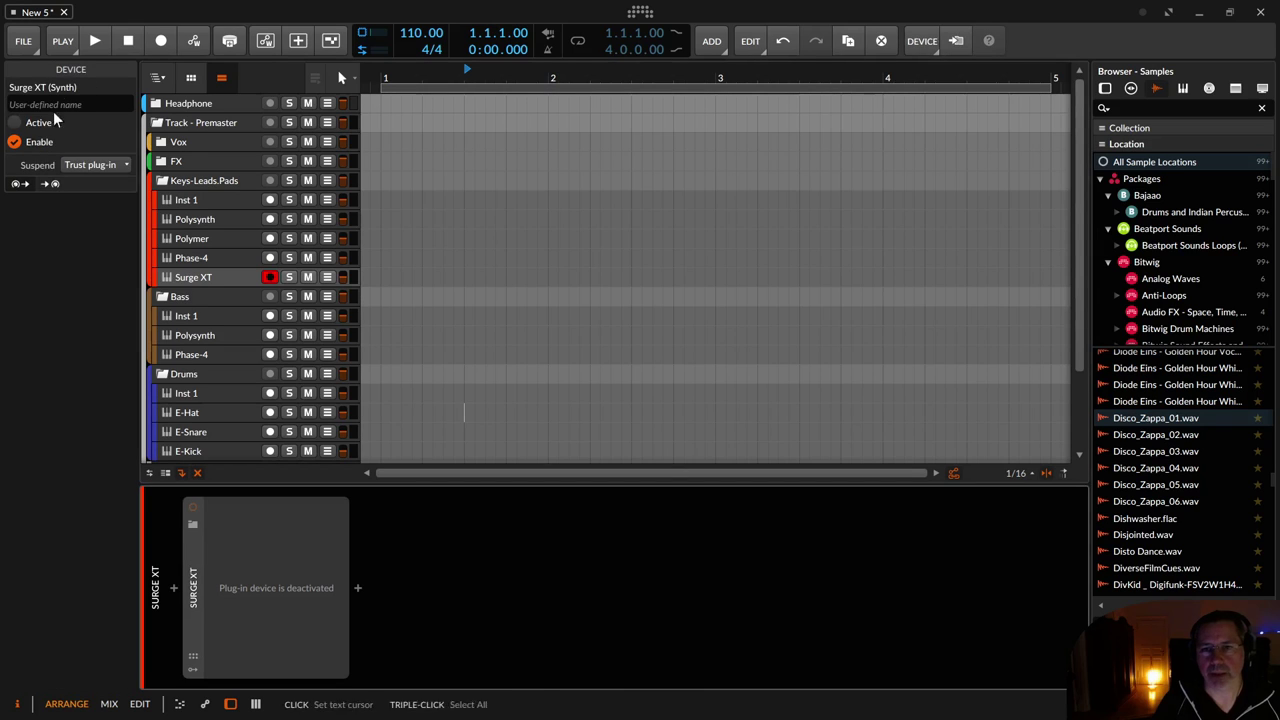
{"action": "left_click", "coordinate": [205, 297]}
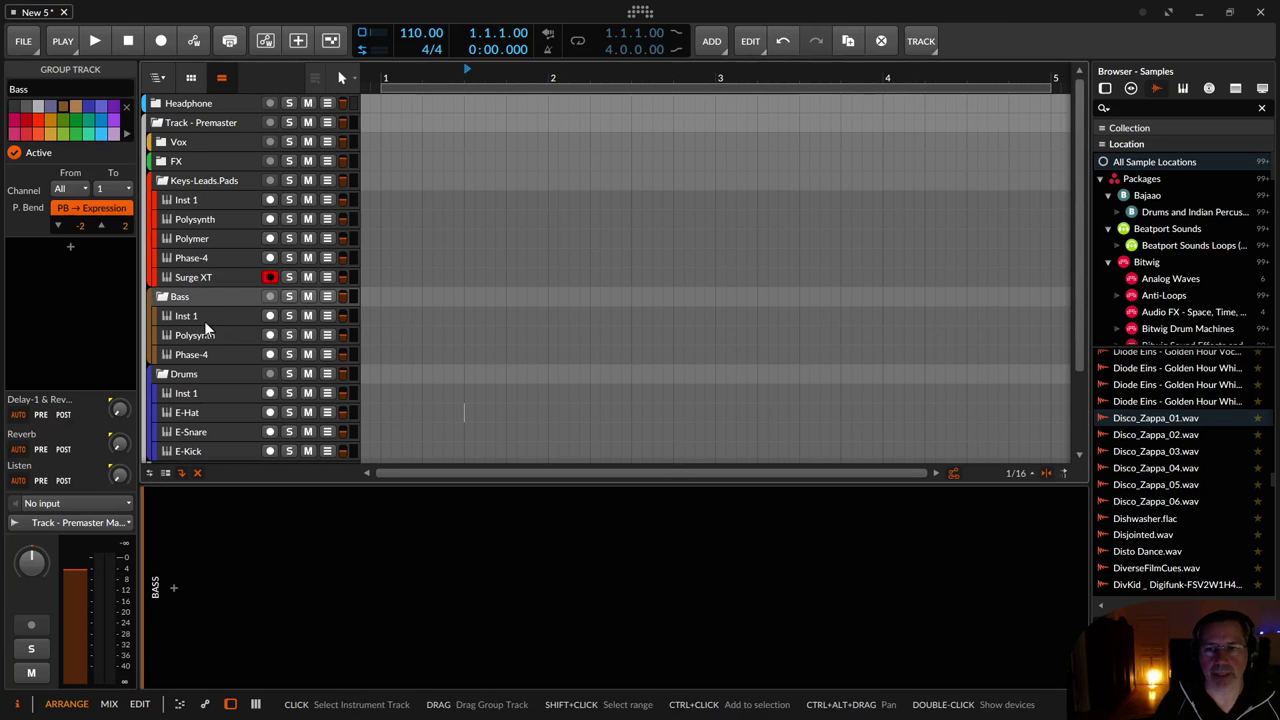
{"action": "left_click", "coordinate": [204, 318]}
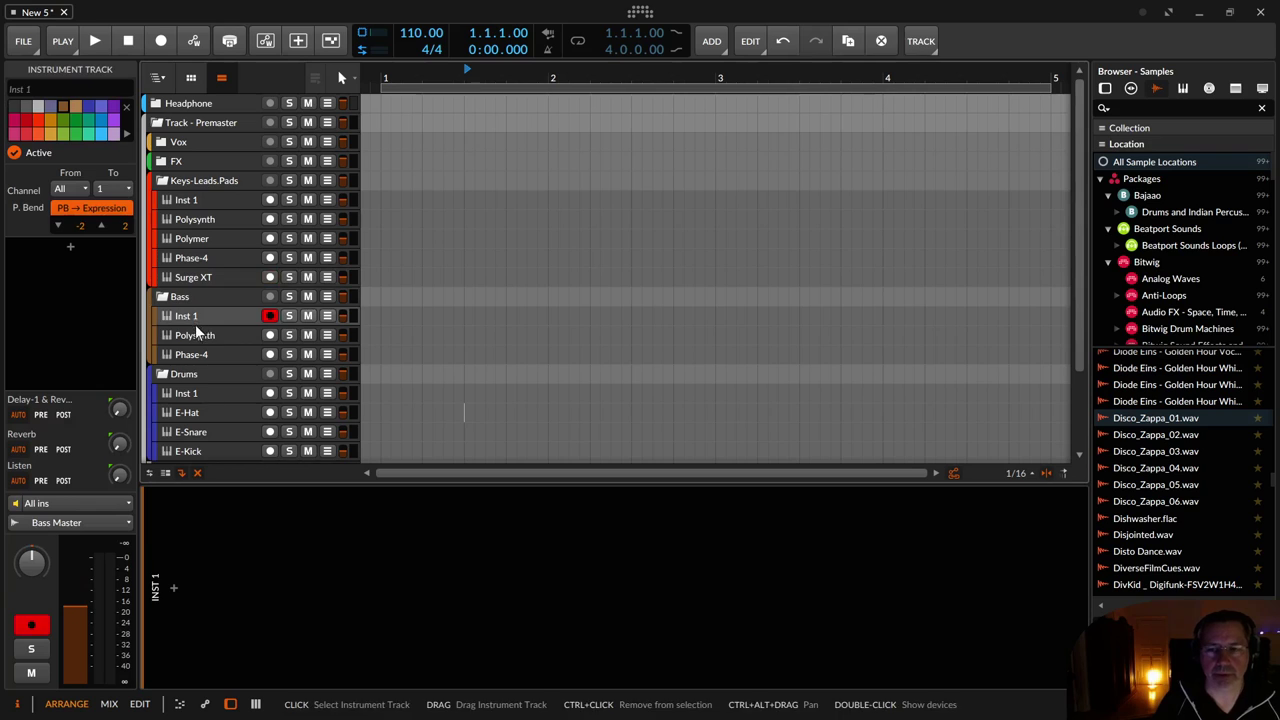
{"action": "left_click", "coordinate": [196, 334]}
{"action": "left_click", "coordinate": [206, 354]}
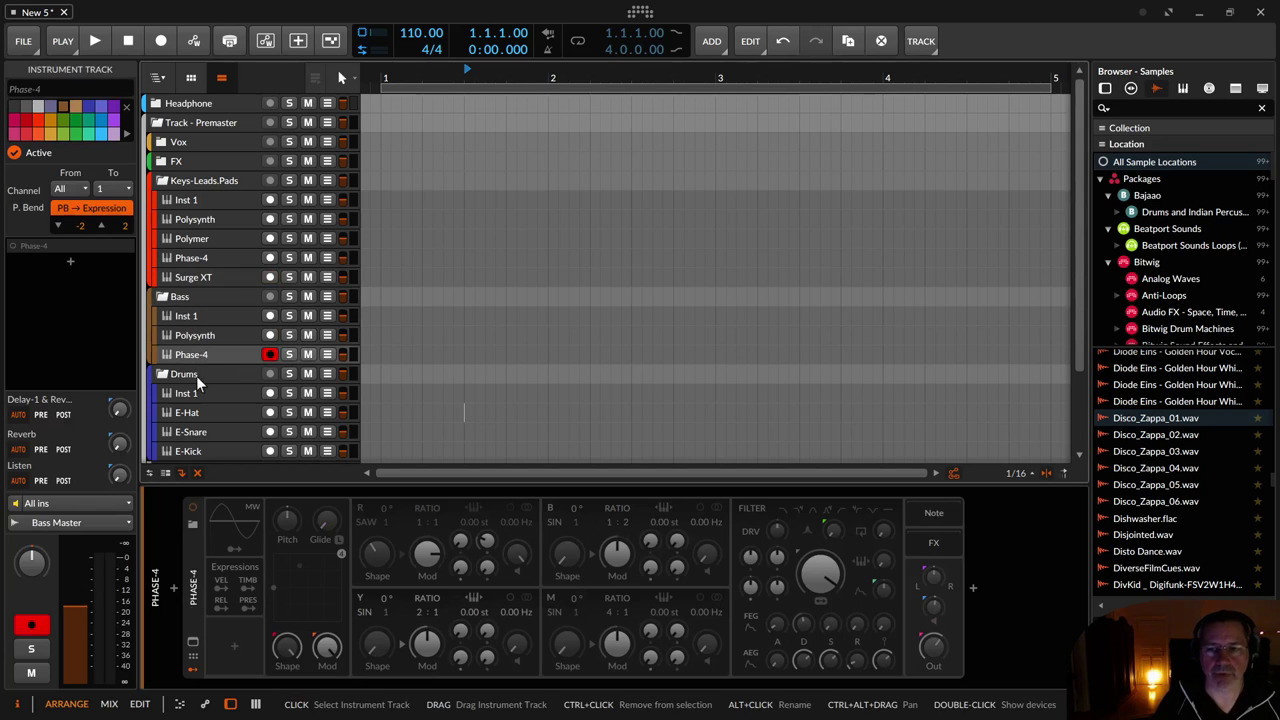
Step through the Drums group's Inst 1, E-Hat, E-Snare and E-Kick, then select Keys-Leads.Pads
{"action": "left_click", "coordinate": [196, 374]}
{"action": "left_click", "coordinate": [197, 391]}
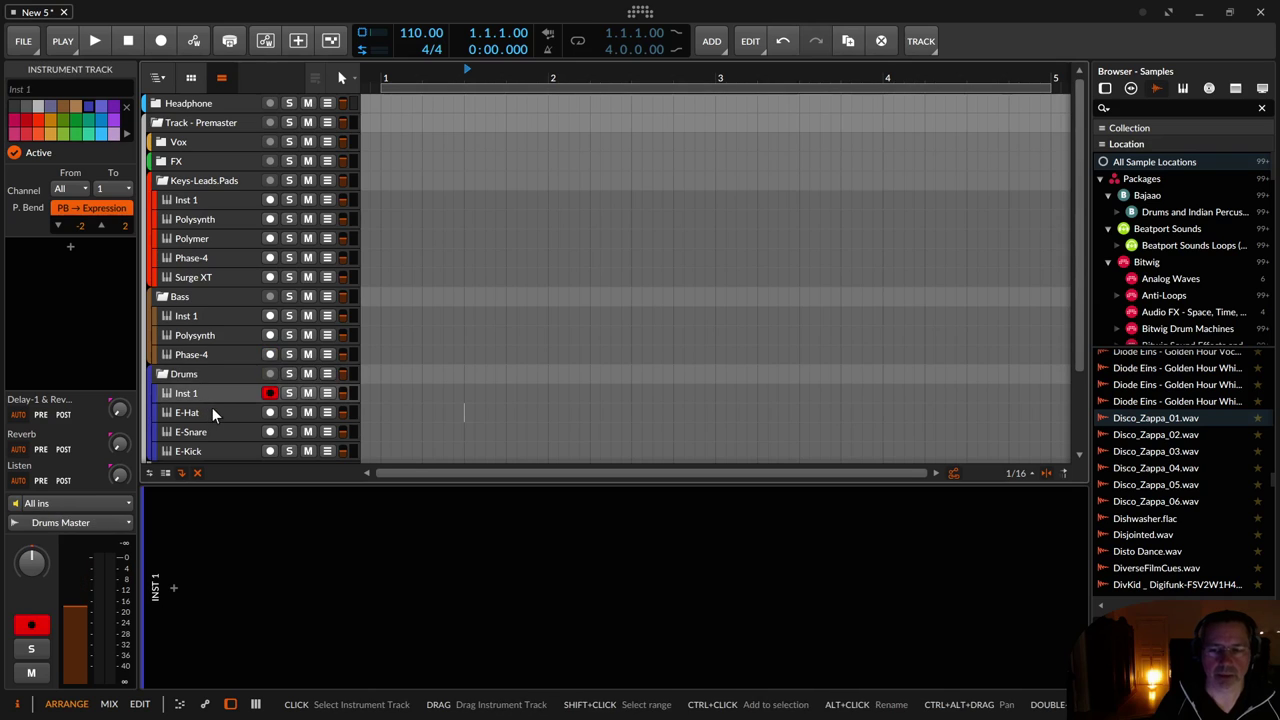
{"action": "left_click", "coordinate": [202, 411]}
{"action": "left_click", "coordinate": [203, 431]}
{"action": "left_click", "coordinate": [206, 450]}
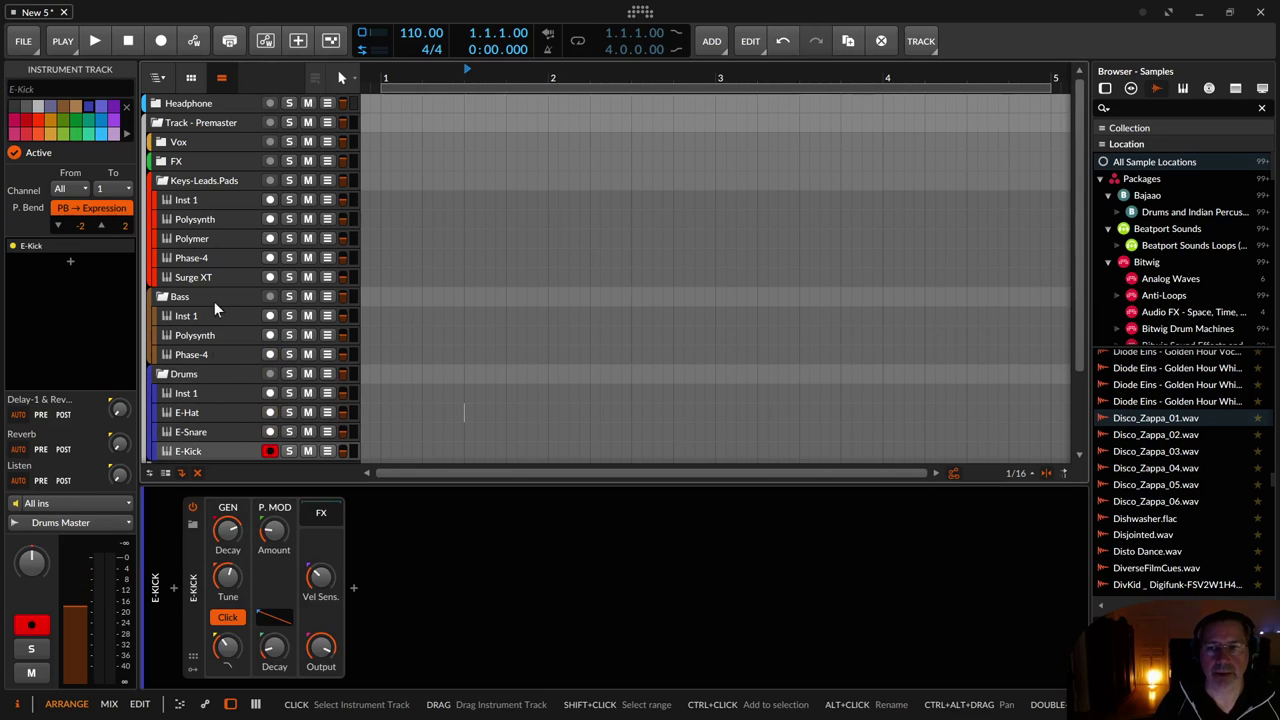
{"action": "left_click", "coordinate": [185, 181]}
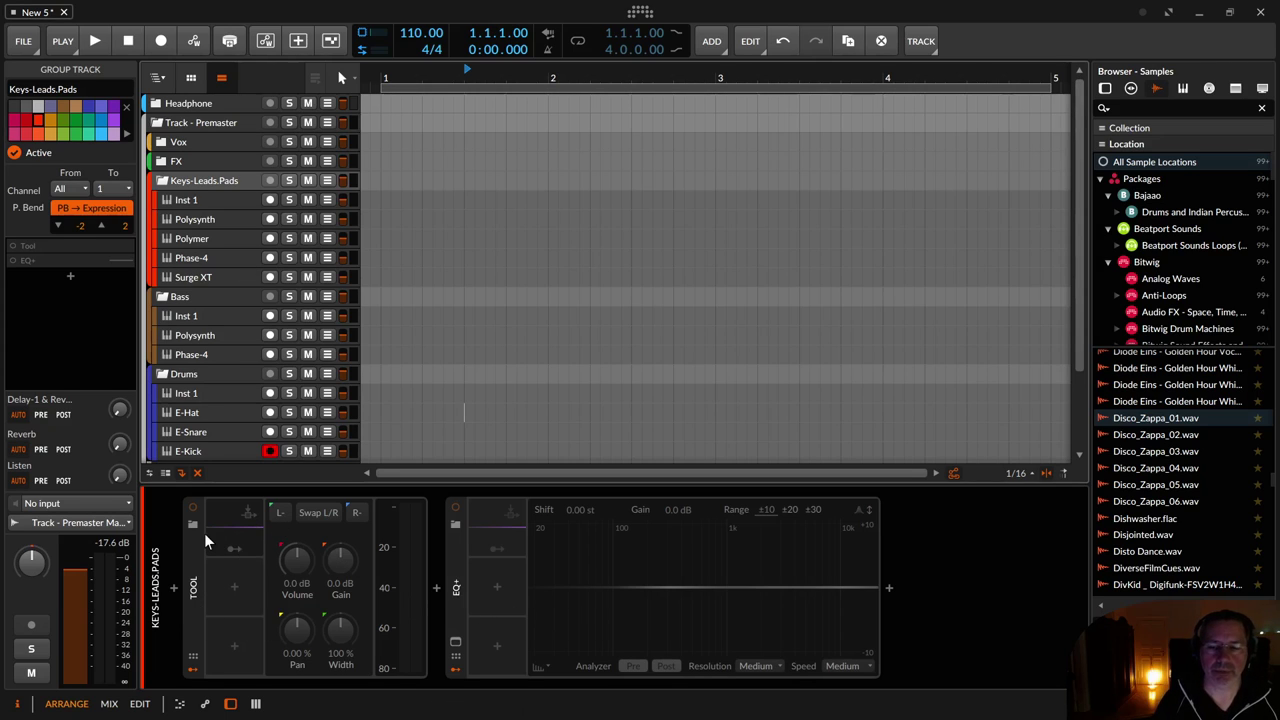
Expand the Tool device's Audio Sidechain modulator, switch it off, and collapse it
{"action": "left_click", "coordinate": [192, 585]}
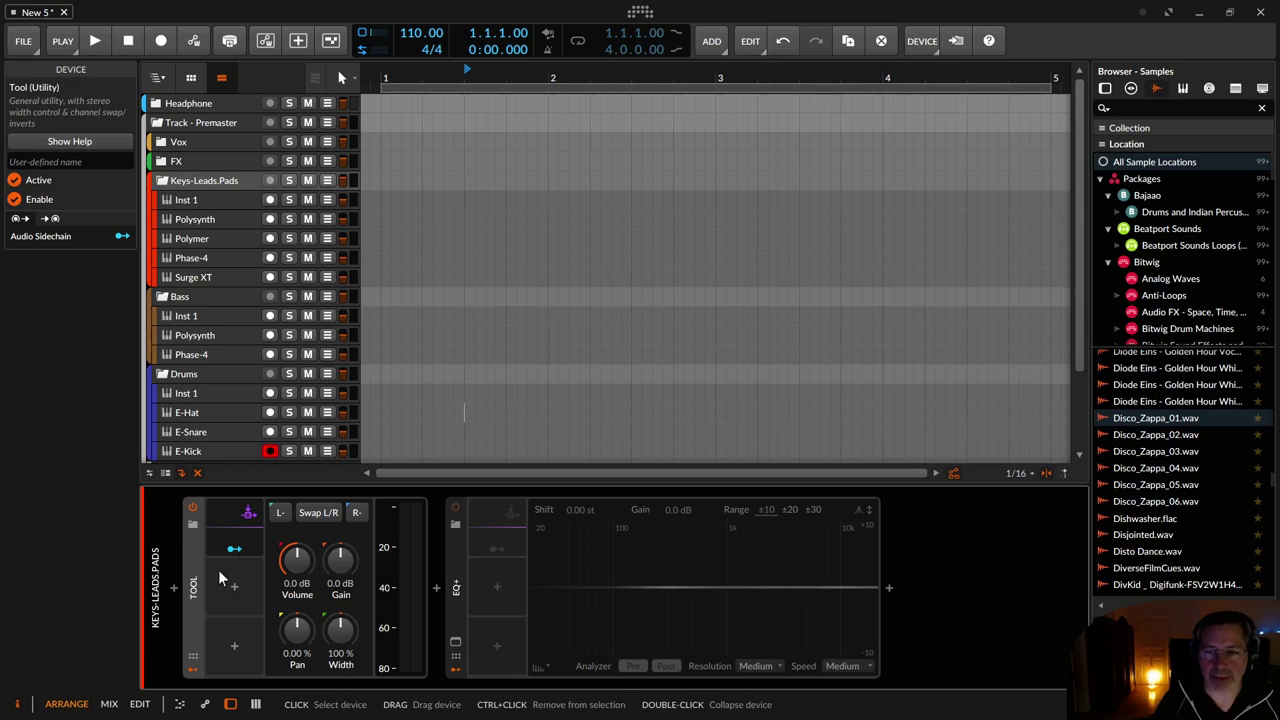
{"action": "left_click", "coordinate": [224, 523]}
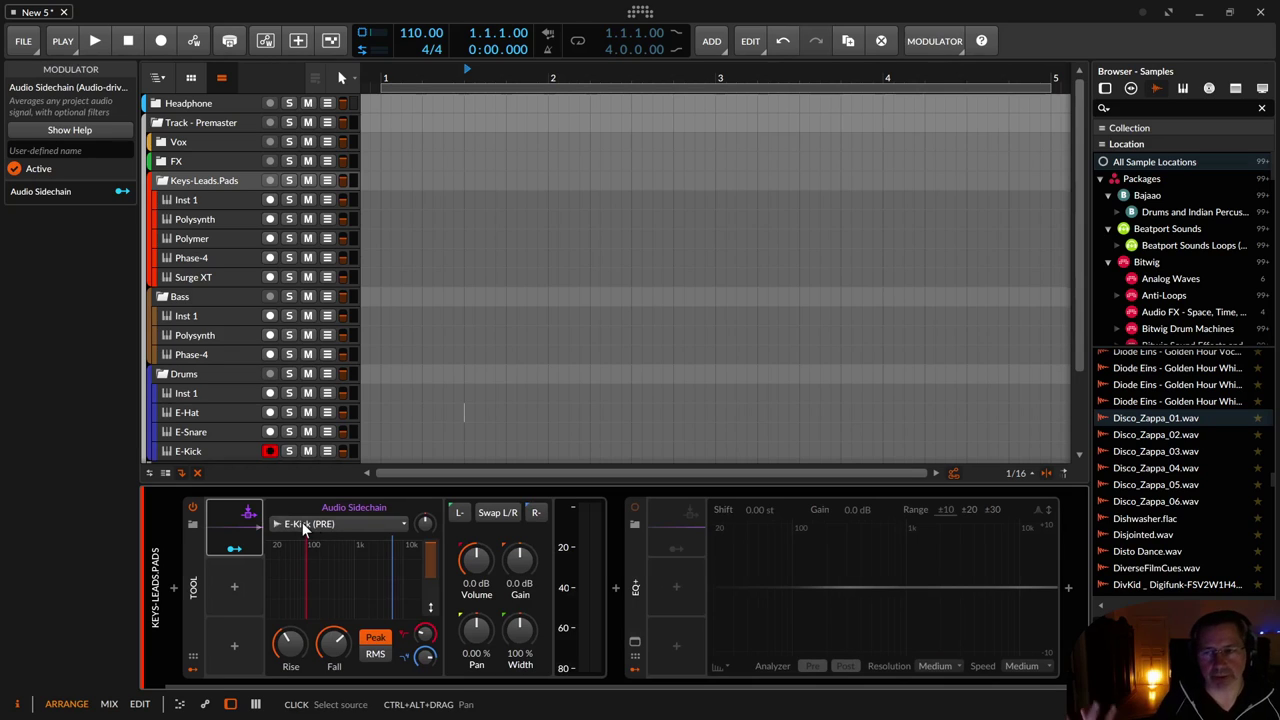
{"action": "left_click", "coordinate": [224, 530]}
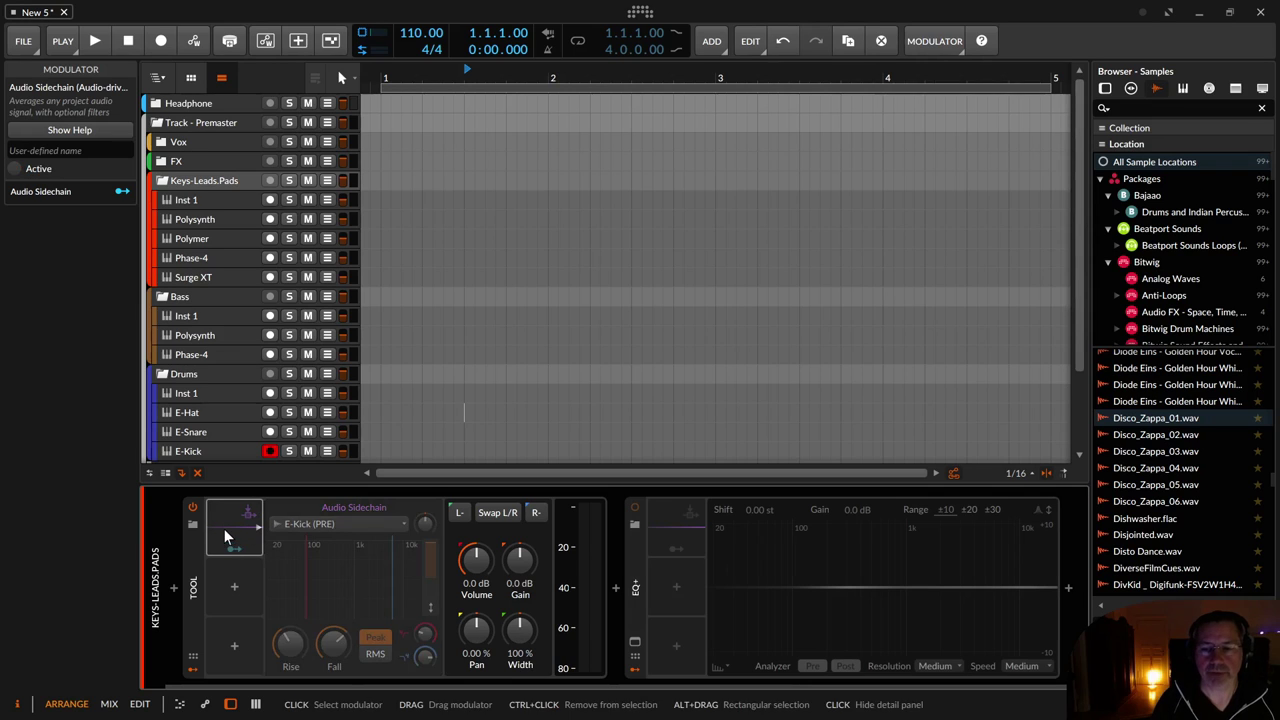
{"action": "left_click", "coordinate": [223, 528]}
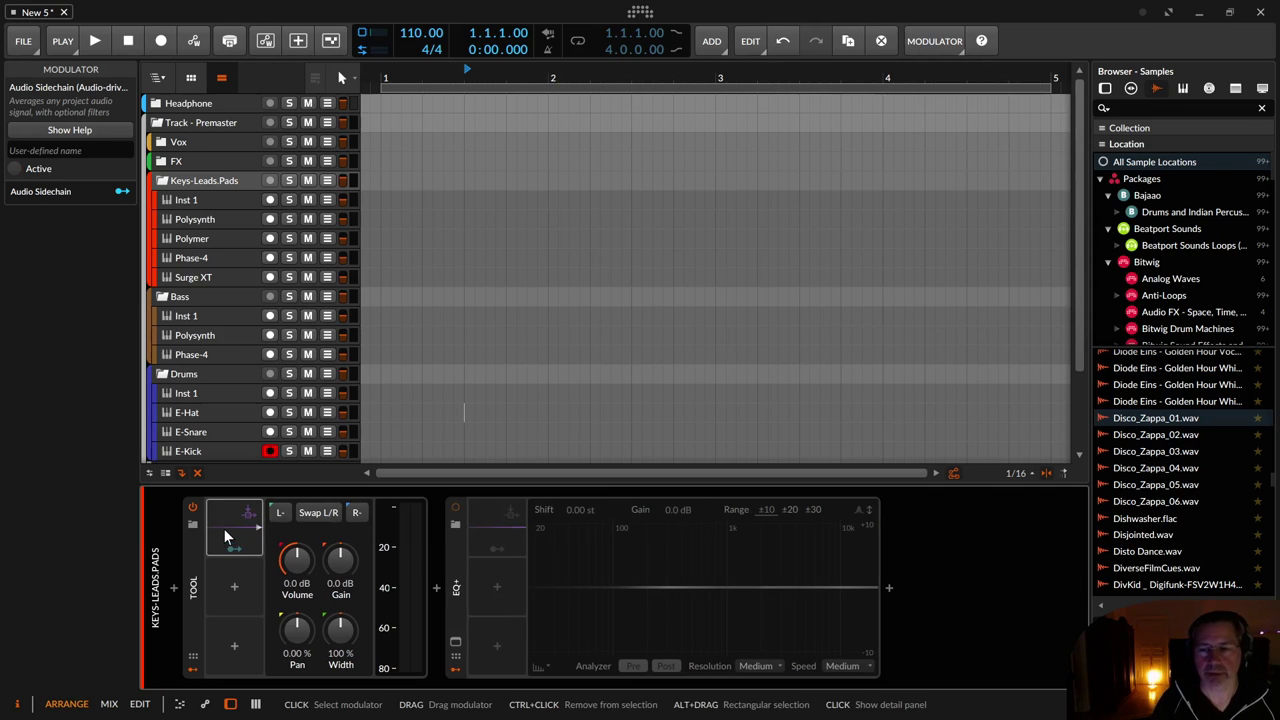
Expand the EQ+ device's Audio Sidechain modulator and switch it off
{"action": "left_click", "coordinate": [477, 550]}
{"action": "left_click", "coordinate": [488, 512]}
{"action": "left_click", "coordinate": [488, 512]}
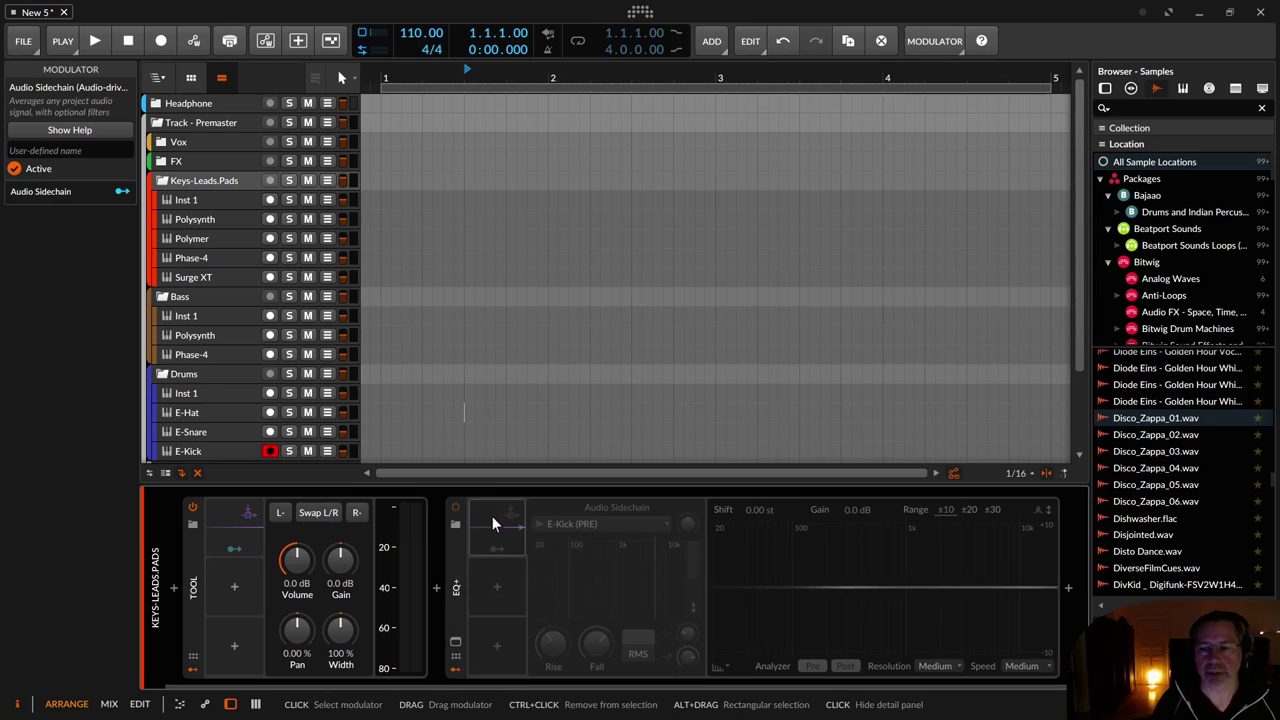
{"action": "left_click", "coordinate": [494, 518]}
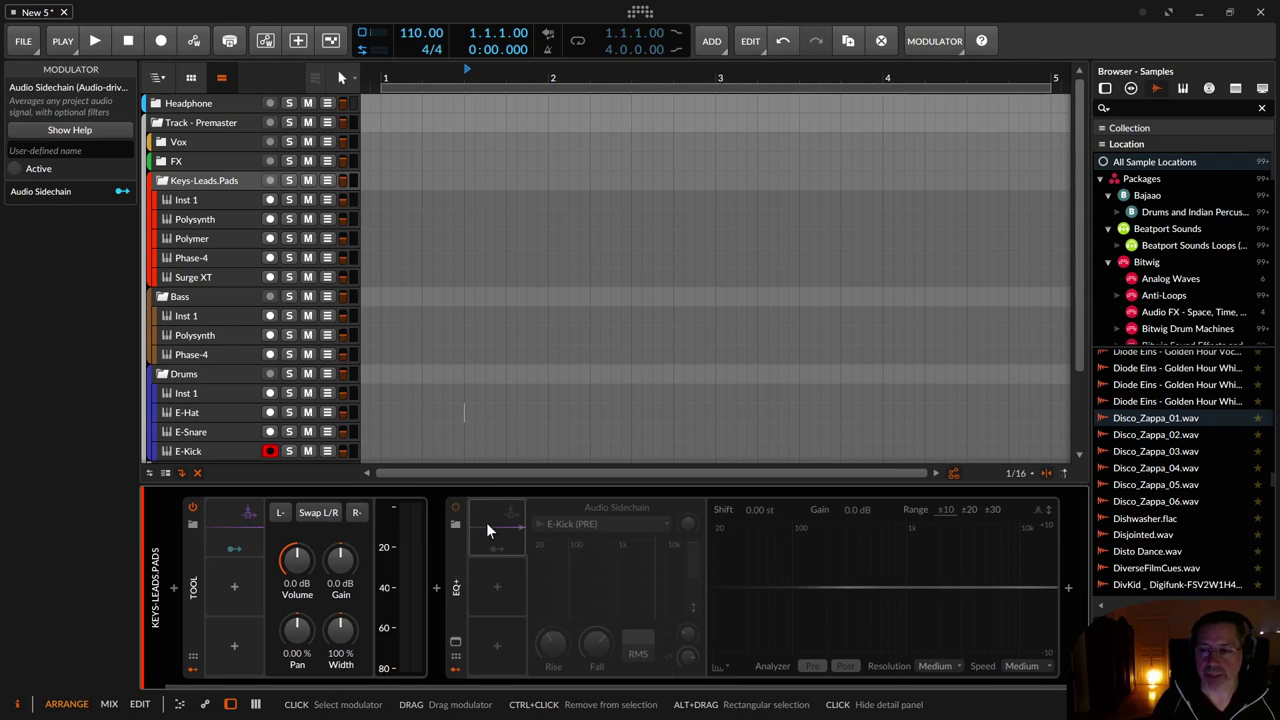
{"action": "left_click", "coordinate": [452, 551]}
{"action": "left_click", "coordinate": [494, 518]}
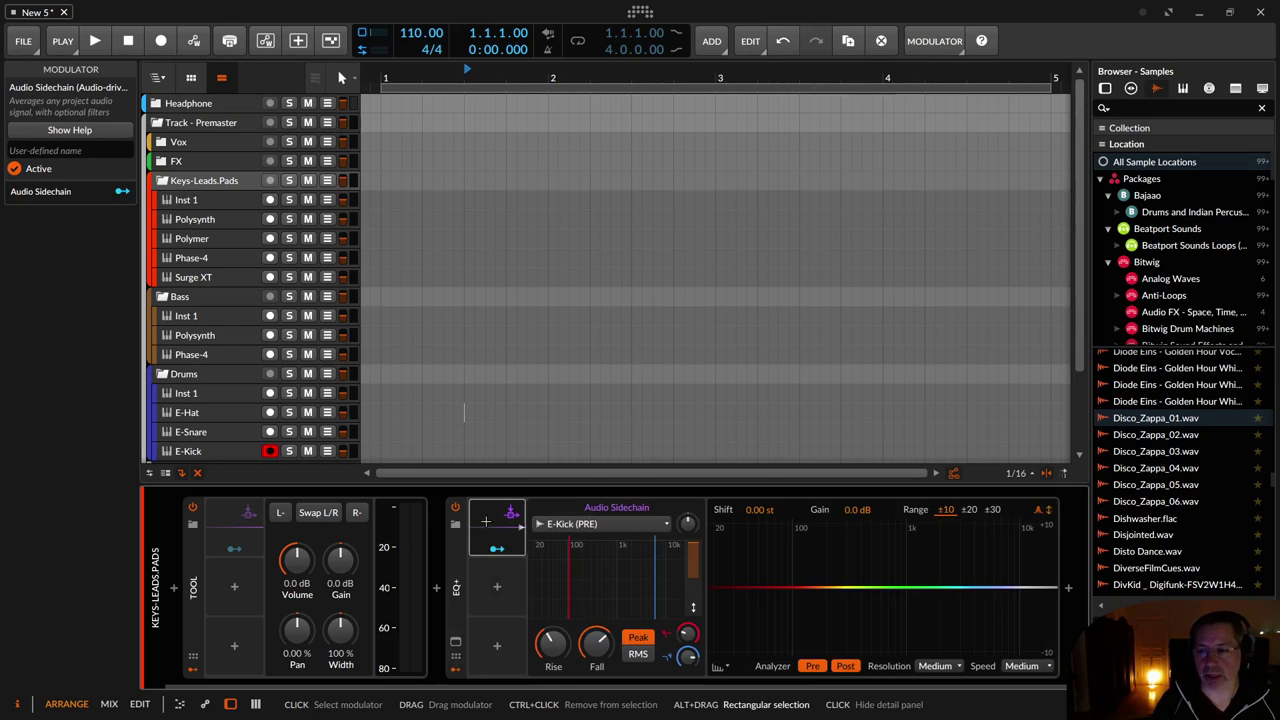
Turn the EQ+ sidechain modulator back on via its context menu and collapse its details
{"action": "right_click", "coordinate": [487, 528]}
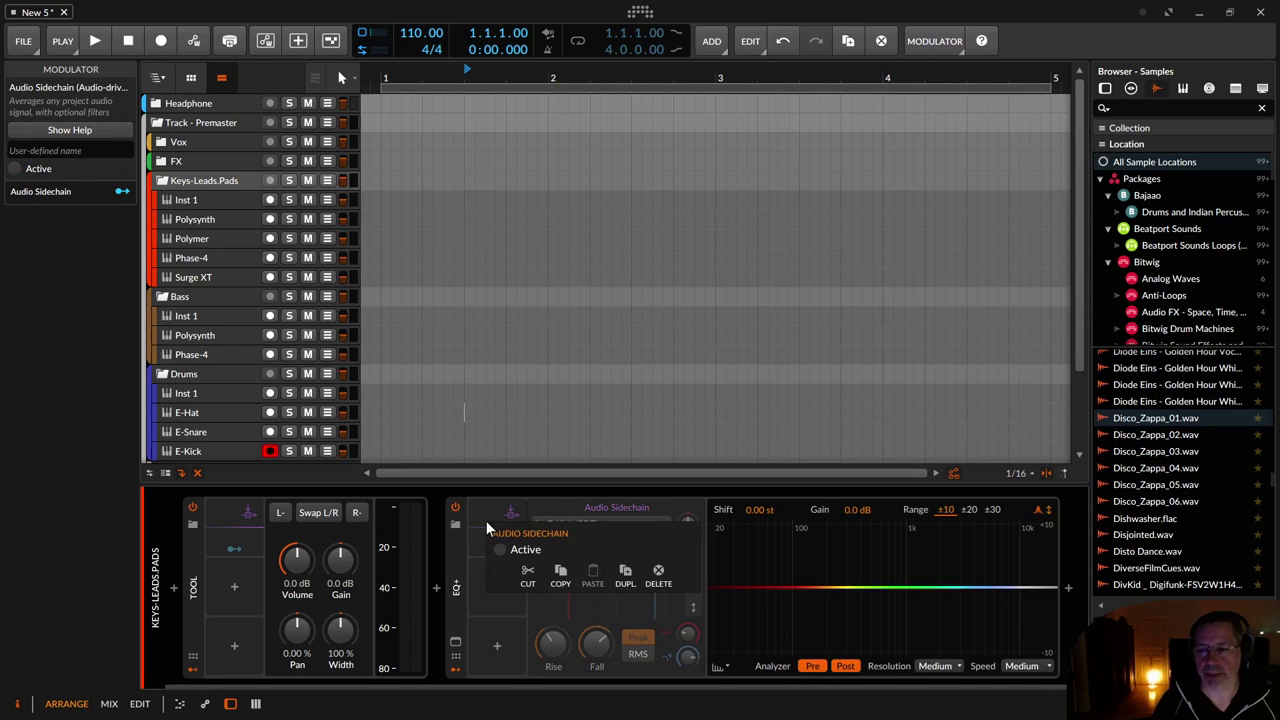
{"action": "left_click", "coordinate": [500, 553]}
{"action": "left_click", "coordinate": [495, 548]}
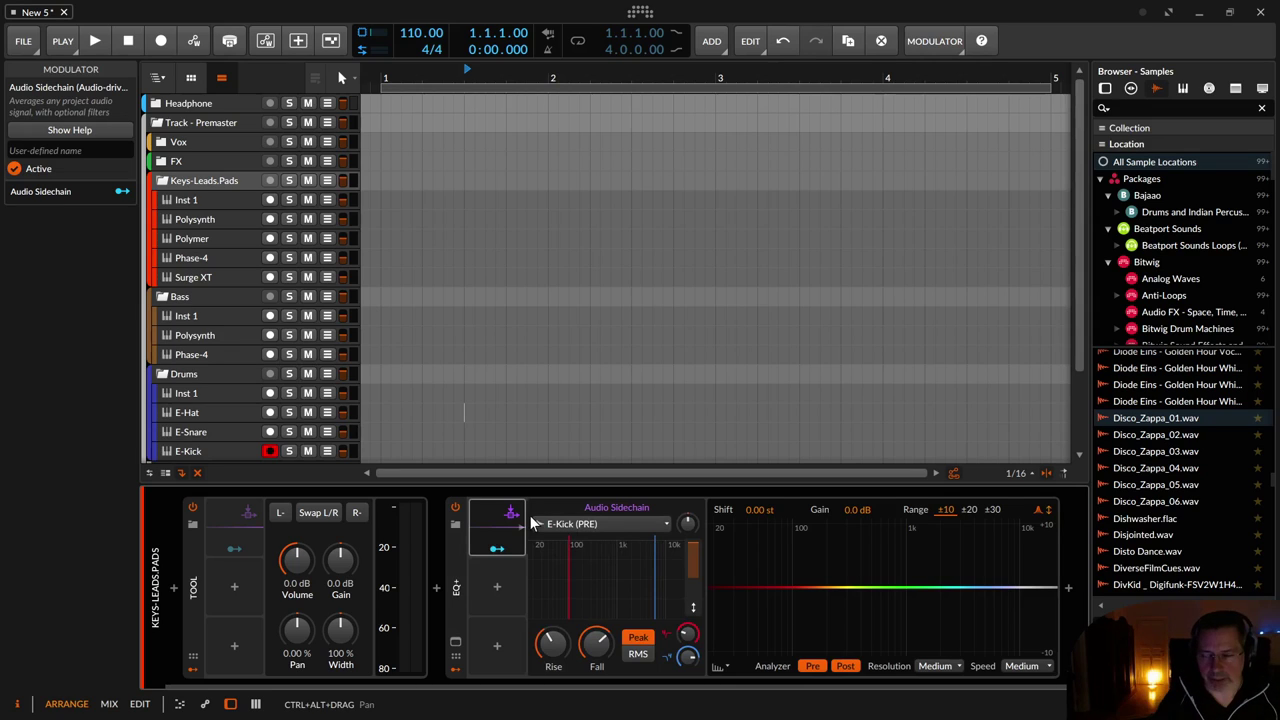
{"action": "left_click", "coordinate": [477, 533]}
{"action": "left_click", "coordinate": [474, 535]}
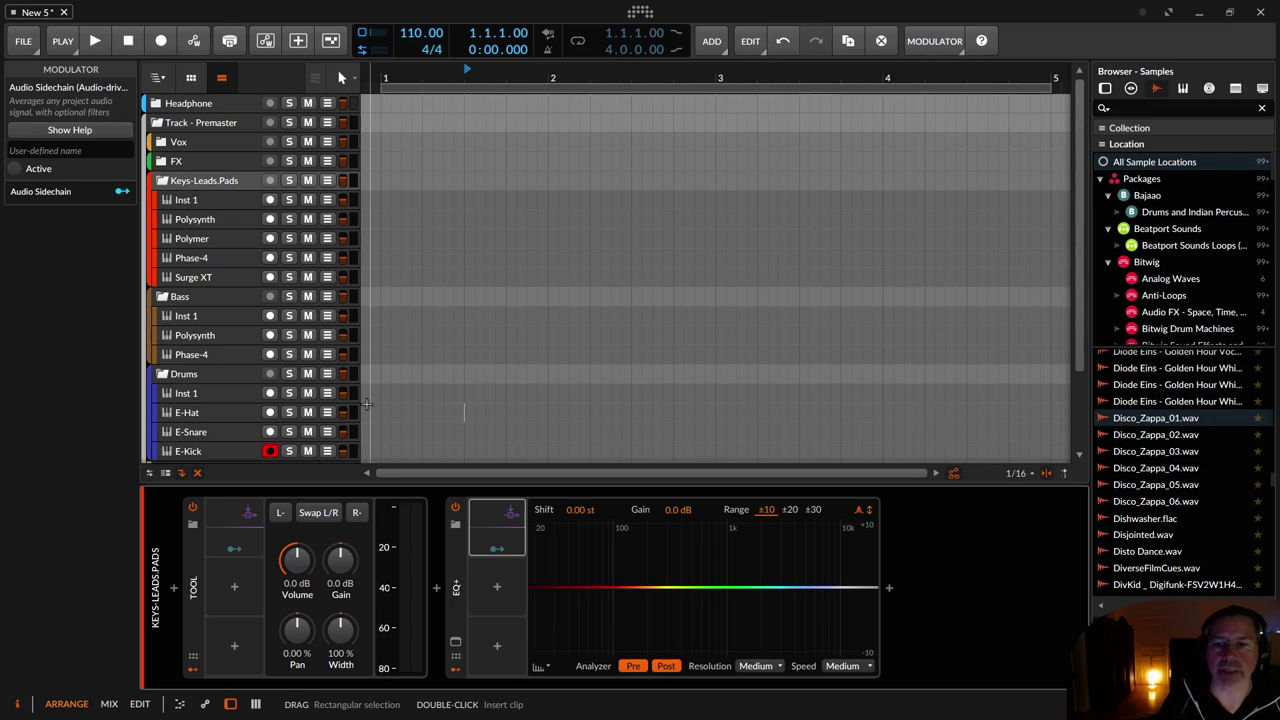
{"action": "scroll", "coordinate": [236, 342], "scroll_direction": "down", "scroll_amount": 3}
Check the Delay-1 & Reverb and Reverb return devices, then collapse the Keys-Leads.Pads, Bass and Drums groups
{"action": "left_click", "coordinate": [211, 379]}
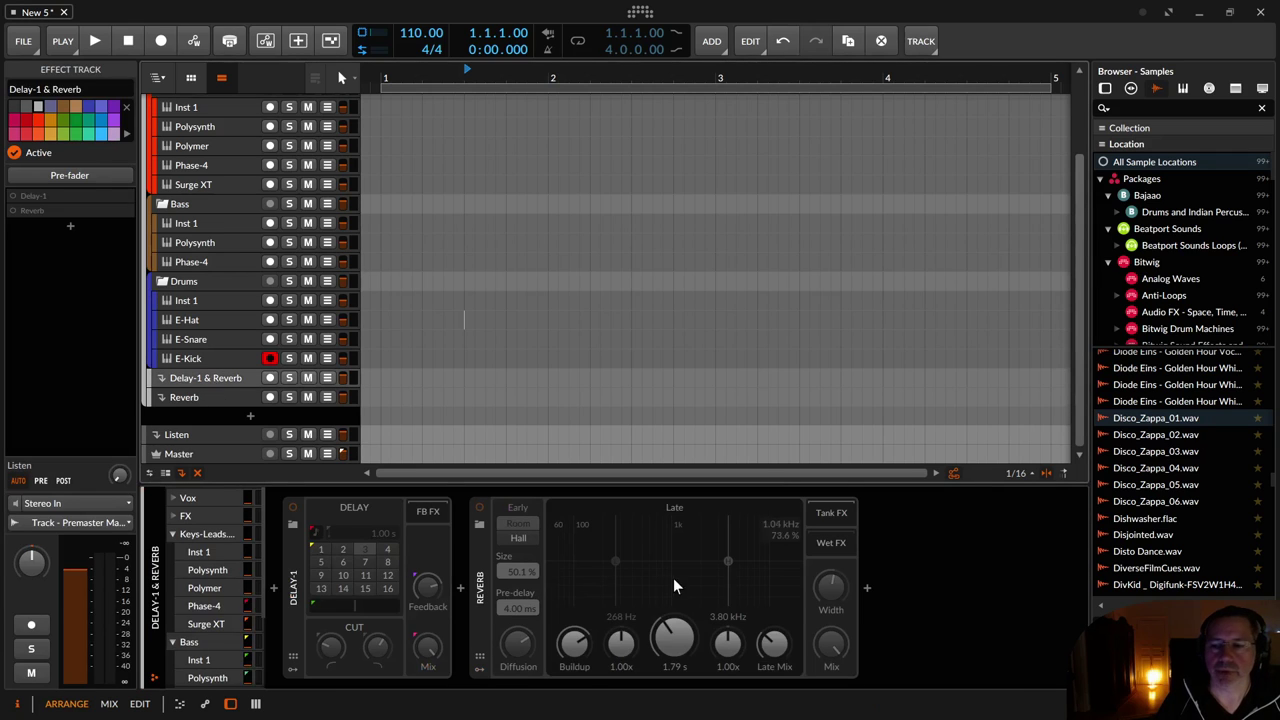
{"action": "left_click", "coordinate": [197, 393]}
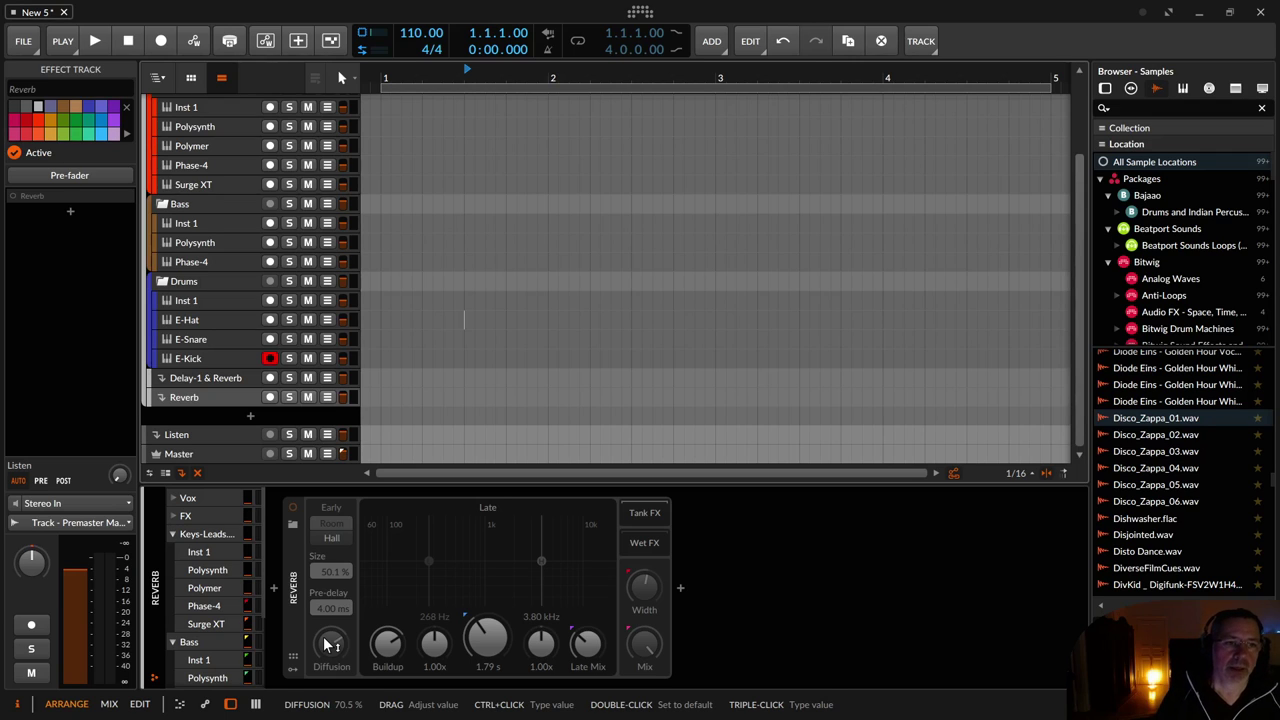
{"action": "scroll", "coordinate": [418, 295], "scroll_direction": "up", "scroll_amount": 3}
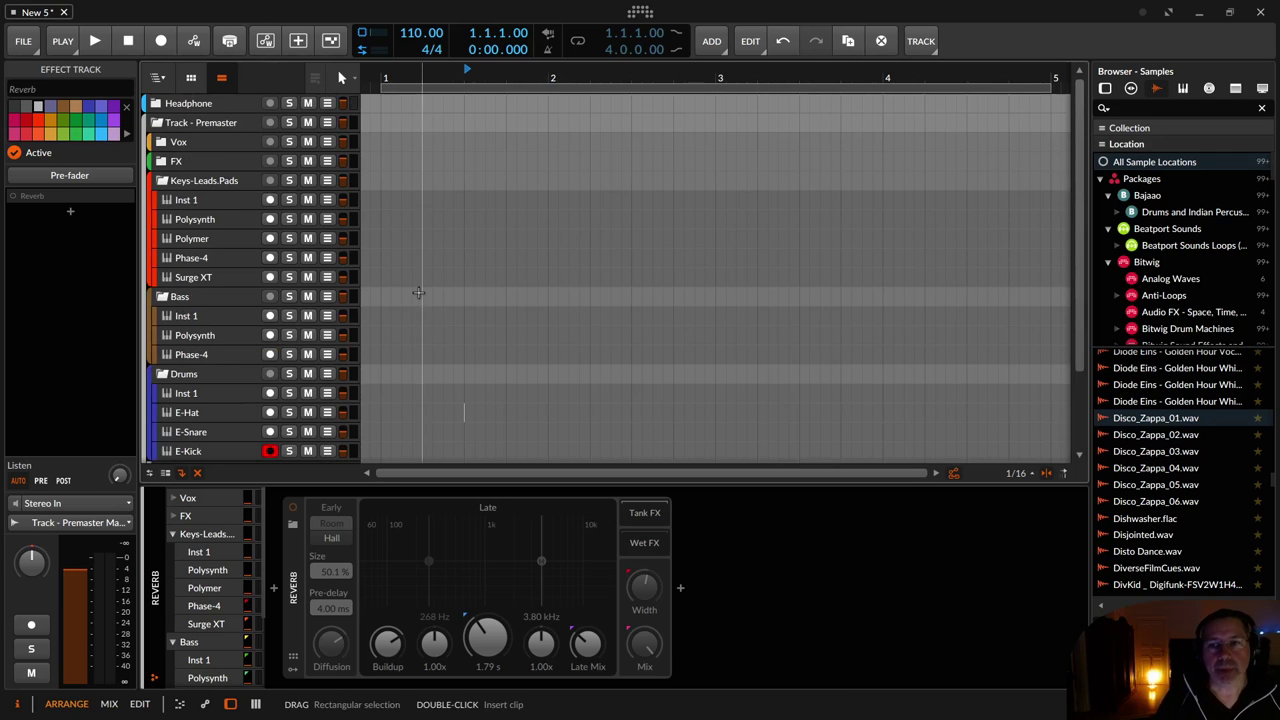
{"action": "left_click", "coordinate": [162, 181]}
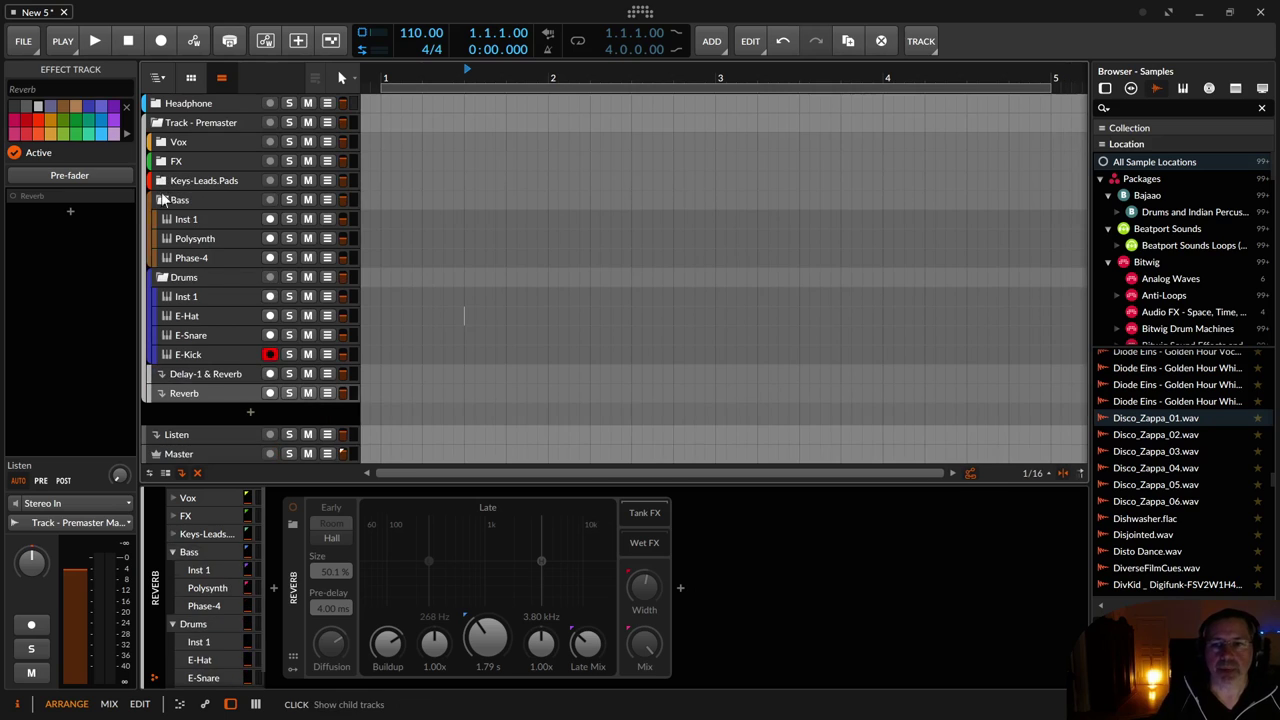
{"action": "left_click", "coordinate": [164, 201]}
{"action": "left_click", "coordinate": [164, 220]}
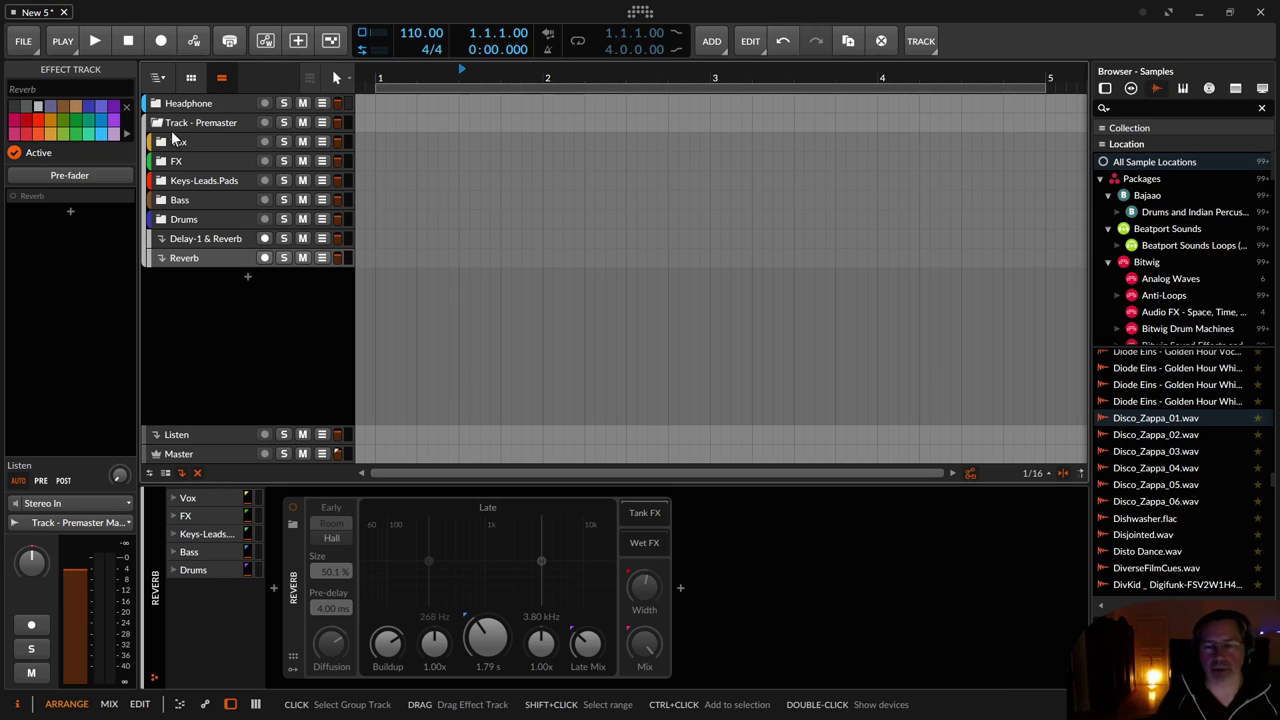
Expand the Drums, Bass, Keys-Leads.Pads, FX and Vox groups to list all child tracks
{"action": "left_click", "coordinate": [167, 220]}
{"action": "left_click", "coordinate": [164, 220]}
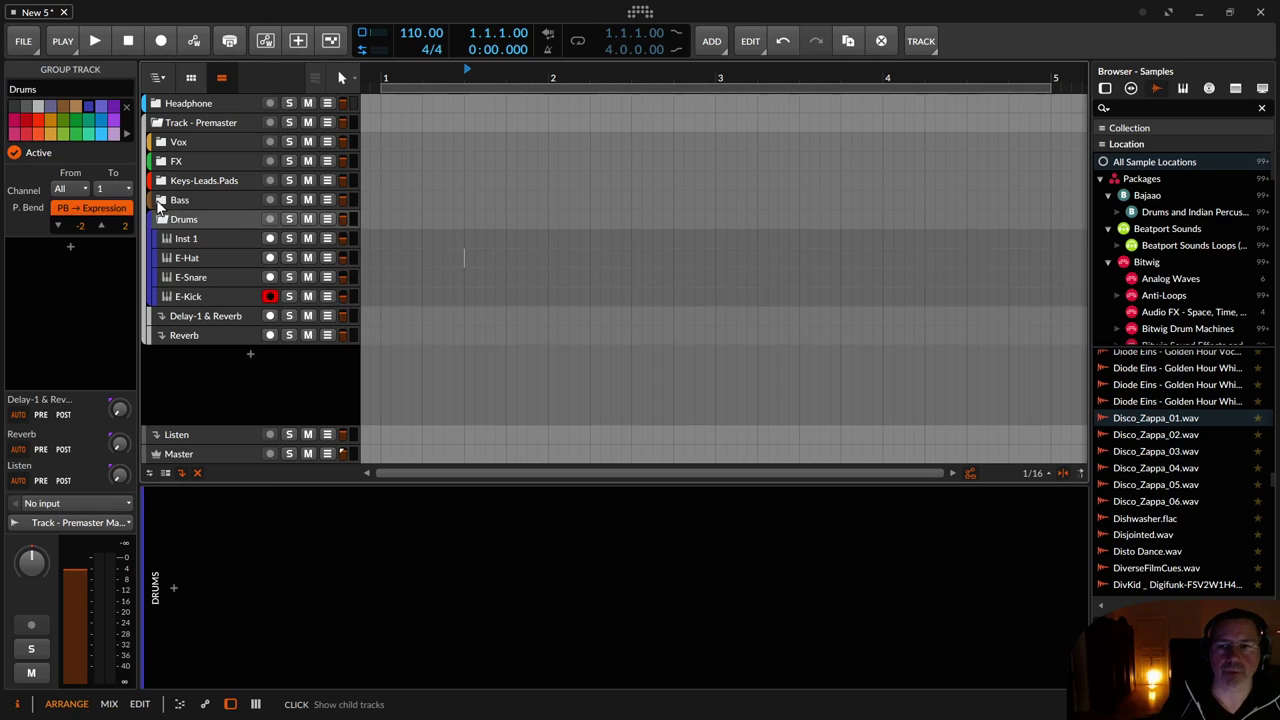
{"action": "left_click", "coordinate": [162, 200]}
{"action": "left_click", "coordinate": [163, 180]}
{"action": "left_click", "coordinate": [161, 162]}
{"action": "left_click", "coordinate": [160, 142]}
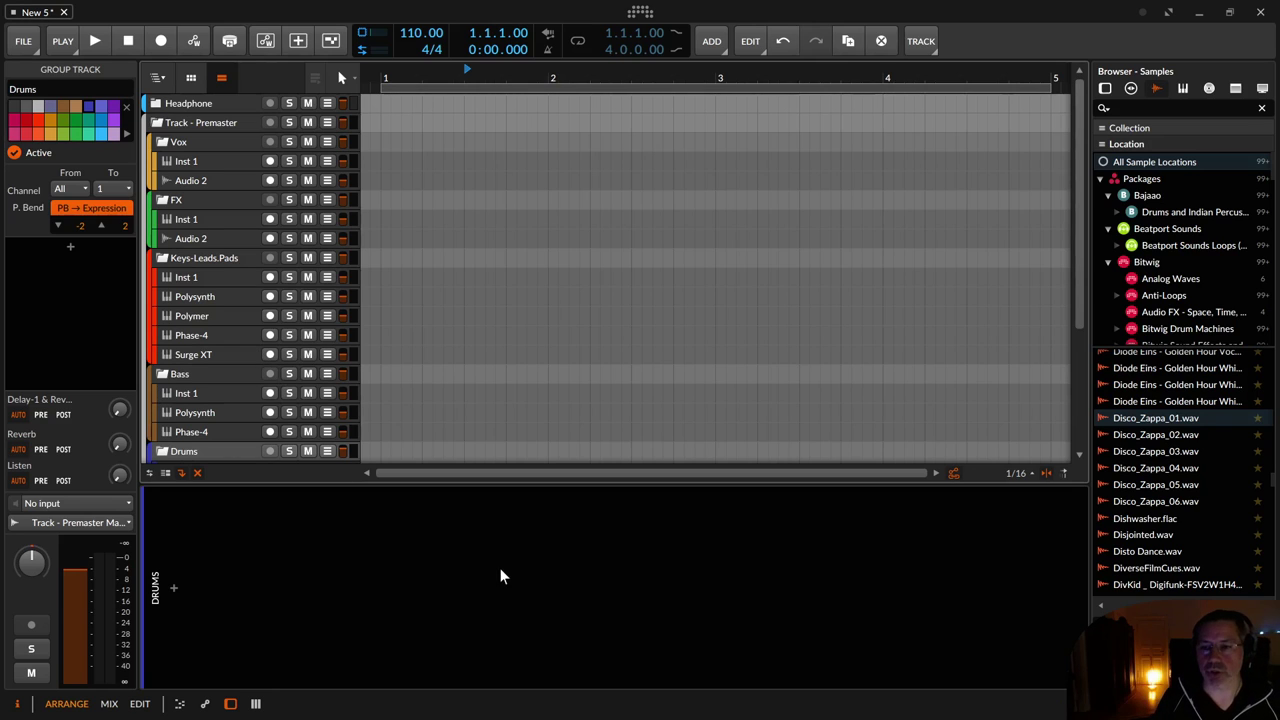
Hide the detail panel, select the Track - Premaster group and set an arrangement insertion point
{"action": "key", "text": "e"}
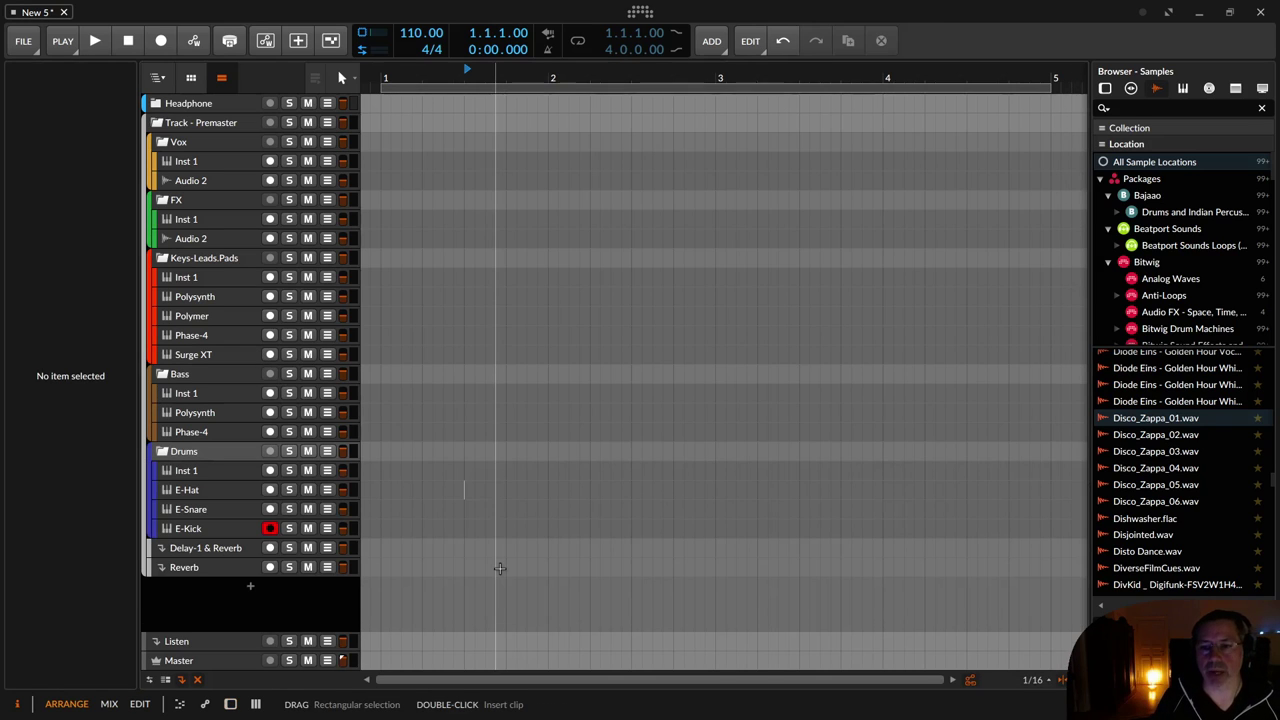
{"action": "left_click", "coordinate": [180, 124]}
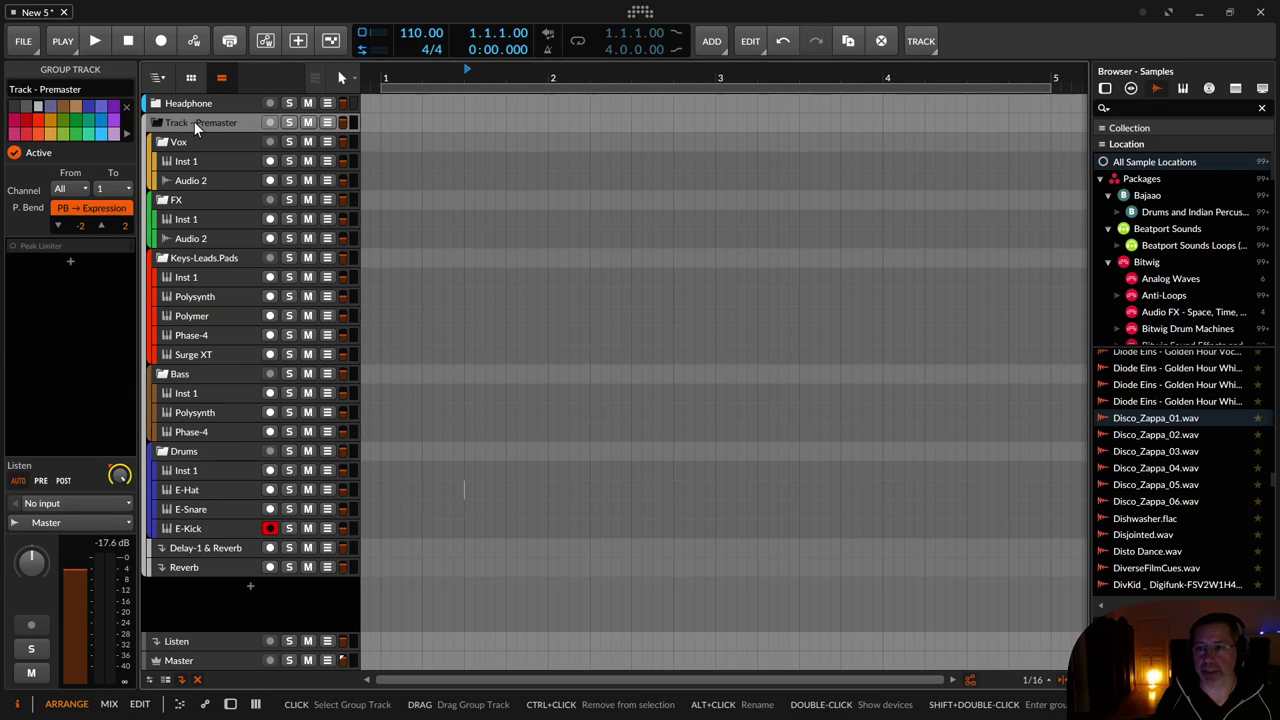
{"action": "left_click", "coordinate": [716, 293]}
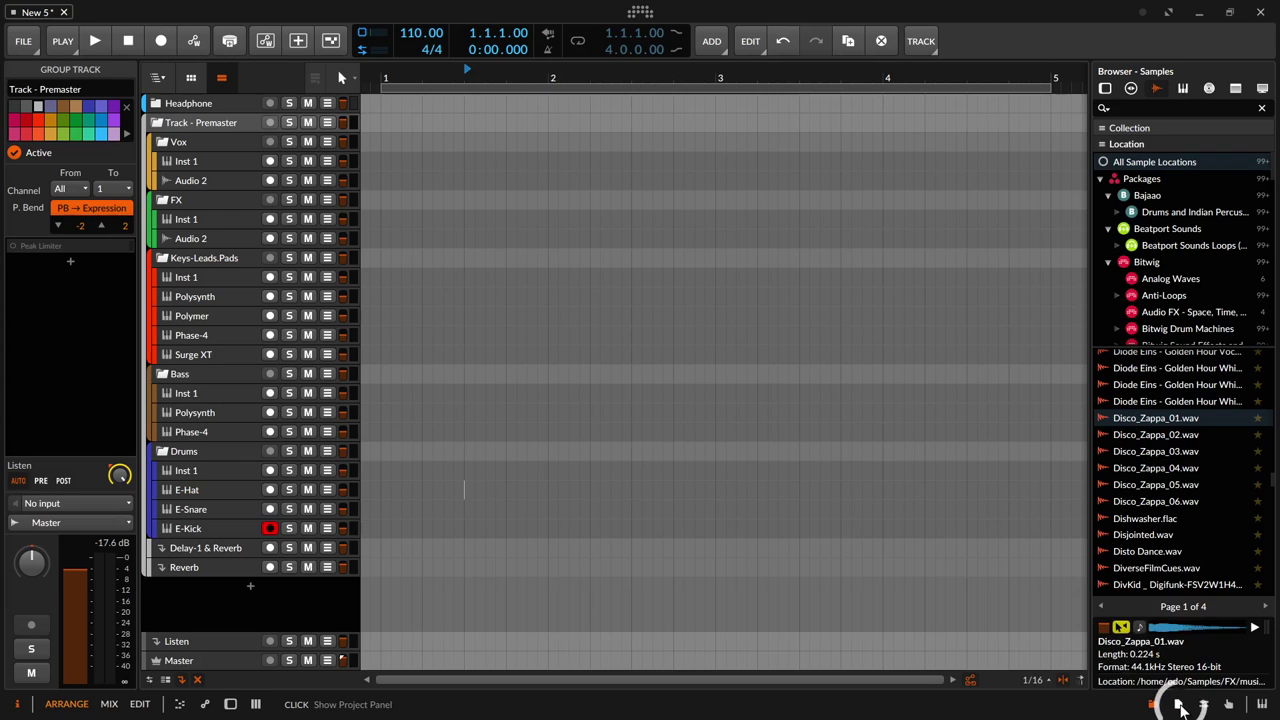
{"action": "left_click", "coordinate": [1179, 705]}
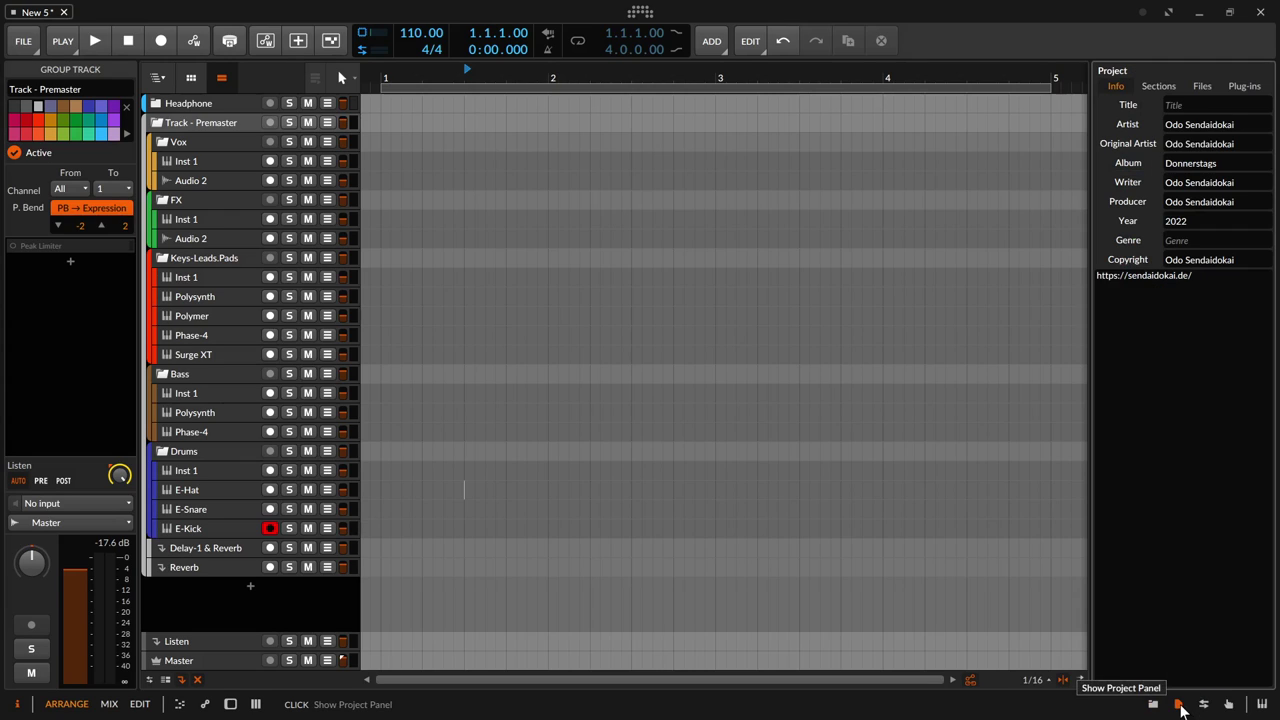
{"action": "left_click", "coordinate": [1205, 125]}
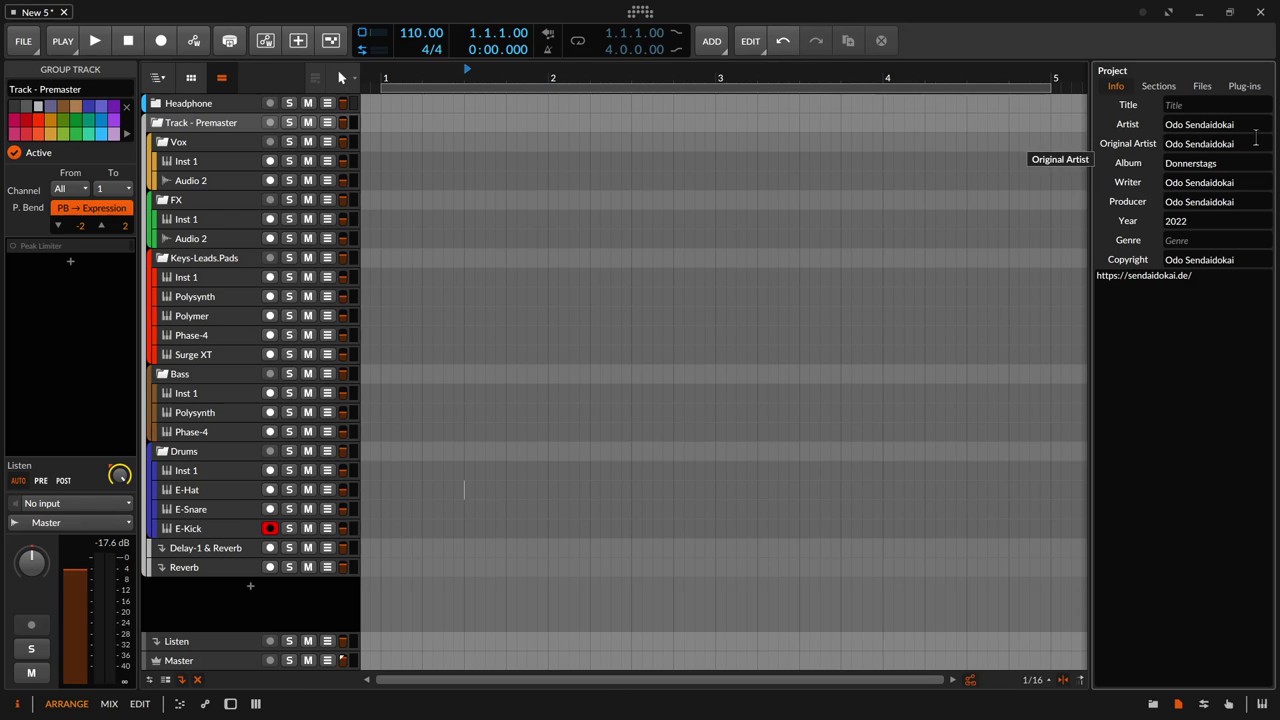
{"action": "left_click", "coordinate": [1192, 164]}
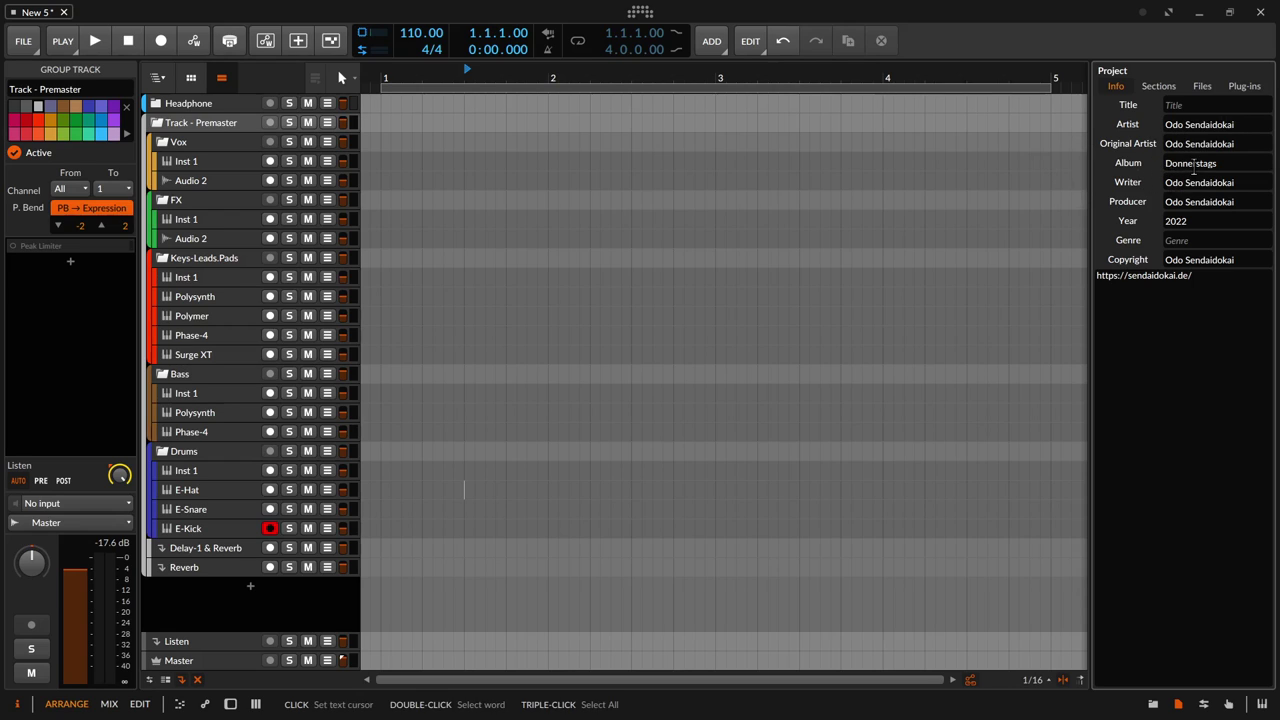
{"action": "left_click", "coordinate": [1187, 222]}
{"action": "left_click_drag", "start_coordinate": [1192, 276], "coordinate": [1096, 276]}
{"action": "key", "text": "Down"}
{"action": "key", "text": "Down"}
{"action": "double_click", "coordinate": [1210, 124]}
{"action": "triple_click", "coordinate": [1170, 122]}
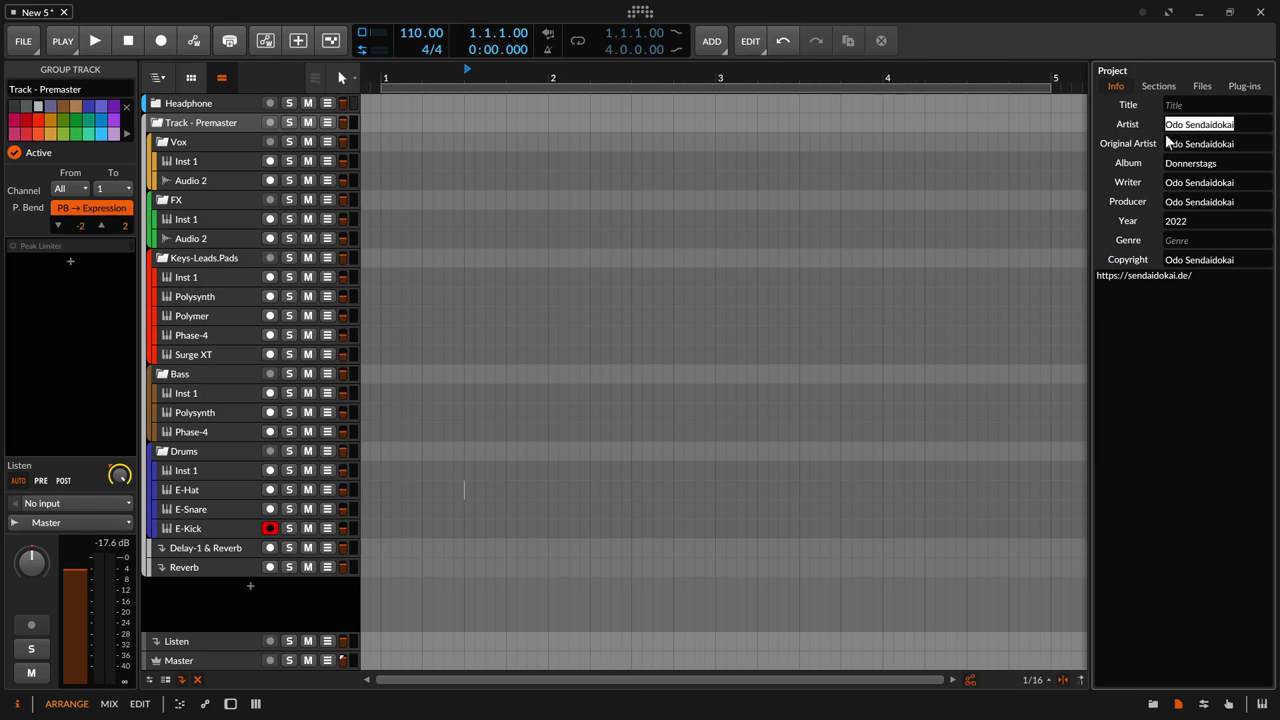
{"action": "left_click", "coordinate": [1244, 144]}
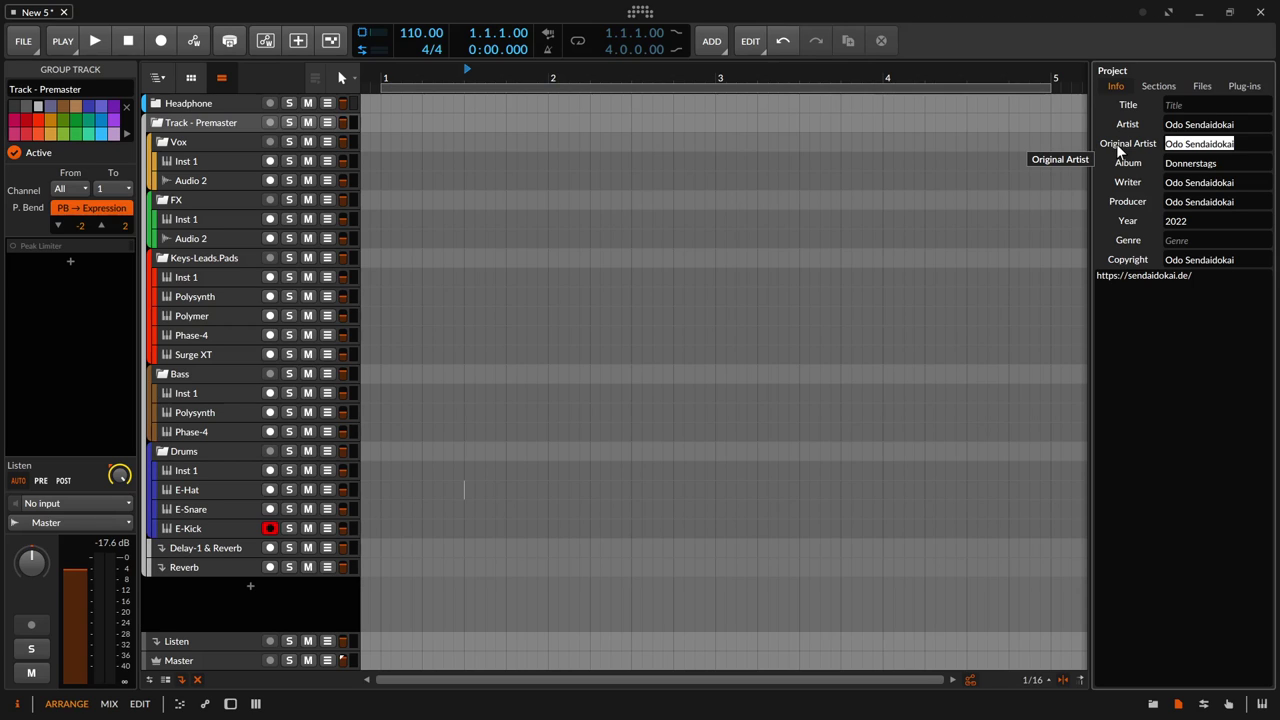
{"action": "left_click", "coordinate": [1157, 706]}
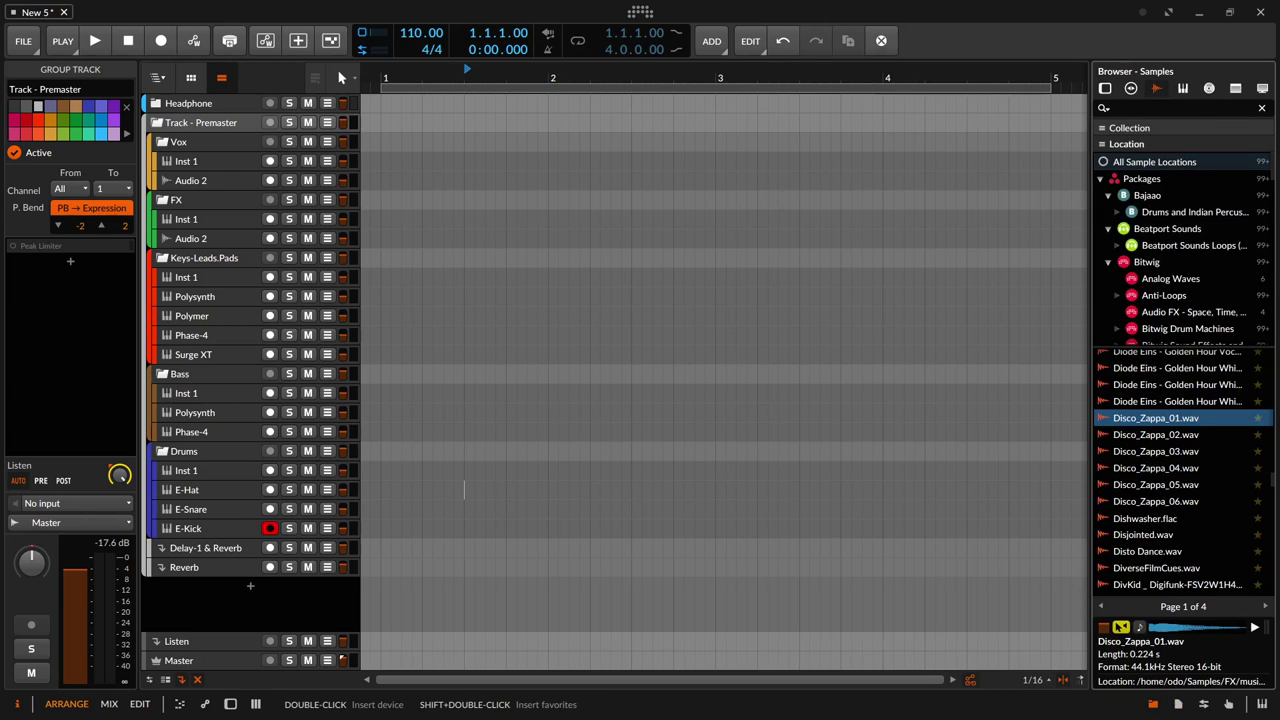